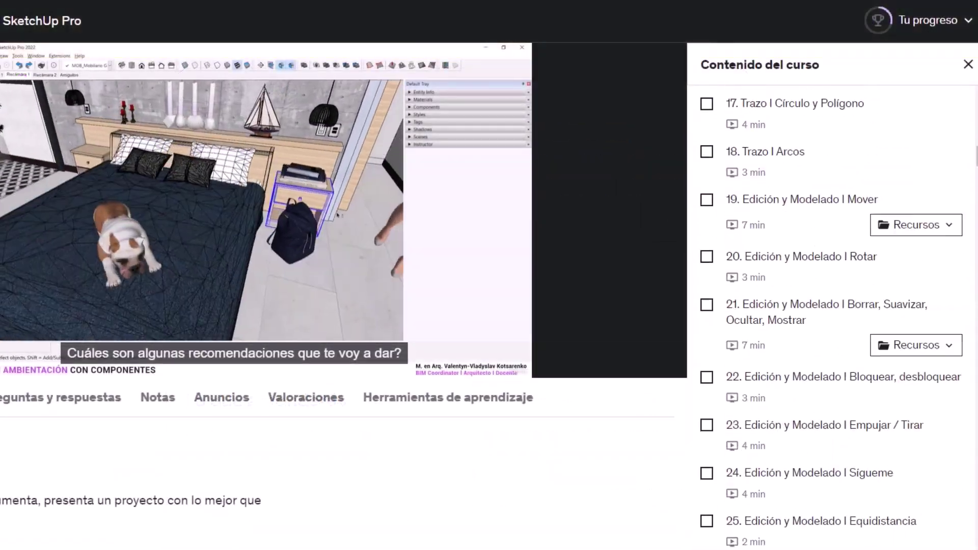
# - Collapse the first six sections in the Contenido del curso sidebar
pyautogui.click(958, 108)
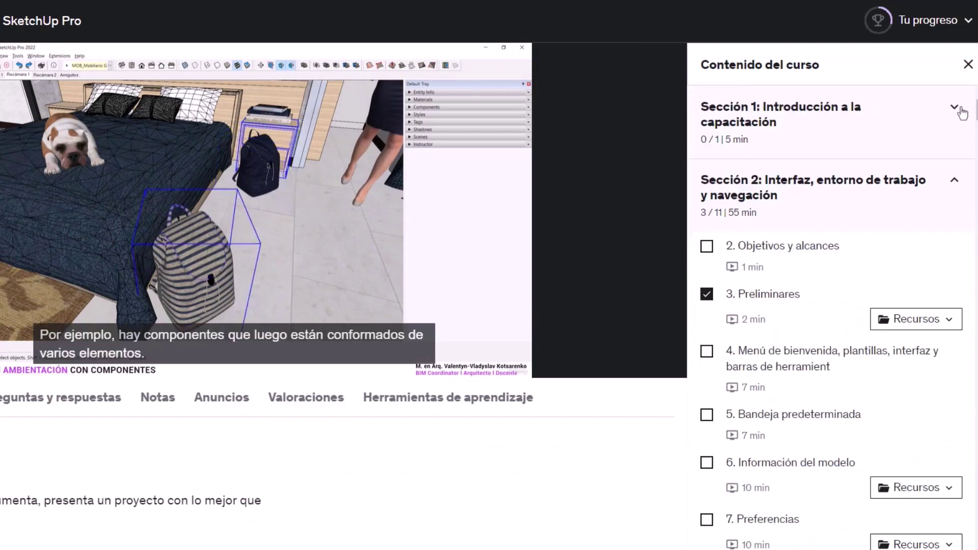
pyautogui.click(954, 186)
pyautogui.click(954, 259)
pyautogui.click(955, 326)
pyautogui.click(954, 368)
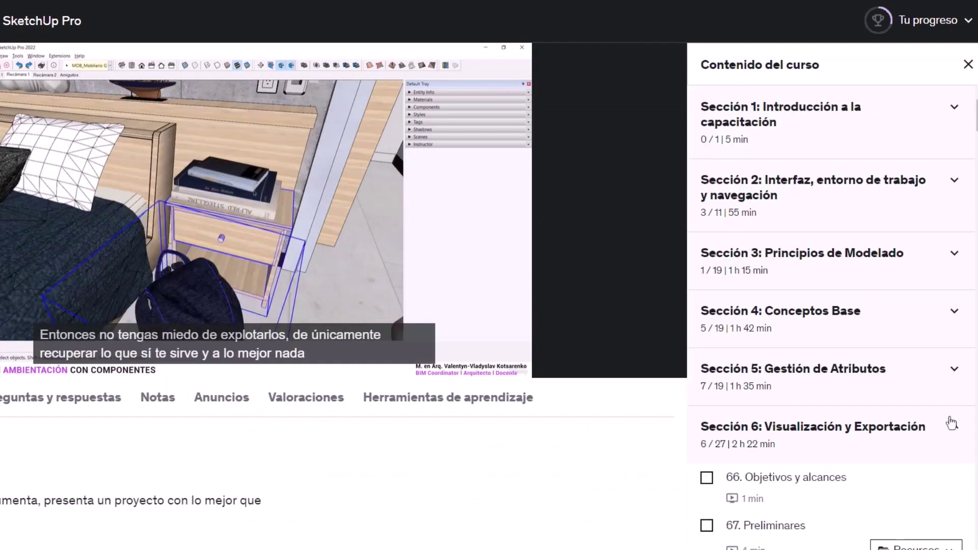
pyautogui.click(952, 426)
# - Collapse the remaining sections through Sección 11, leaving only section headings listed
pyautogui.scroll(-1, 951, 428)
pyautogui.scroll(-2, 955, 382)
pyautogui.click(957, 403)
pyautogui.scroll(-3, 956, 408)
pyautogui.click(954, 235)
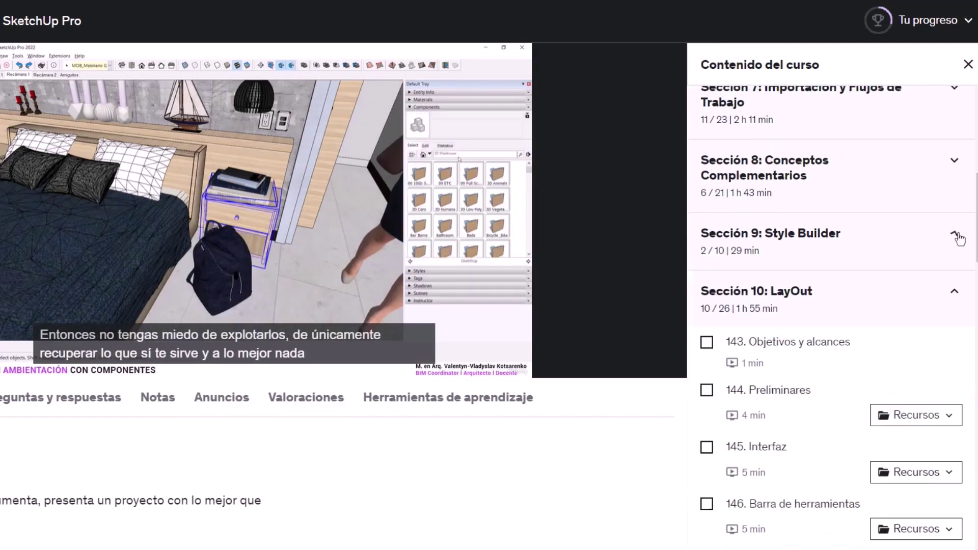
pyautogui.click(954, 293)
pyautogui.click(955, 349)
pyautogui.scroll(2, 971, 390)
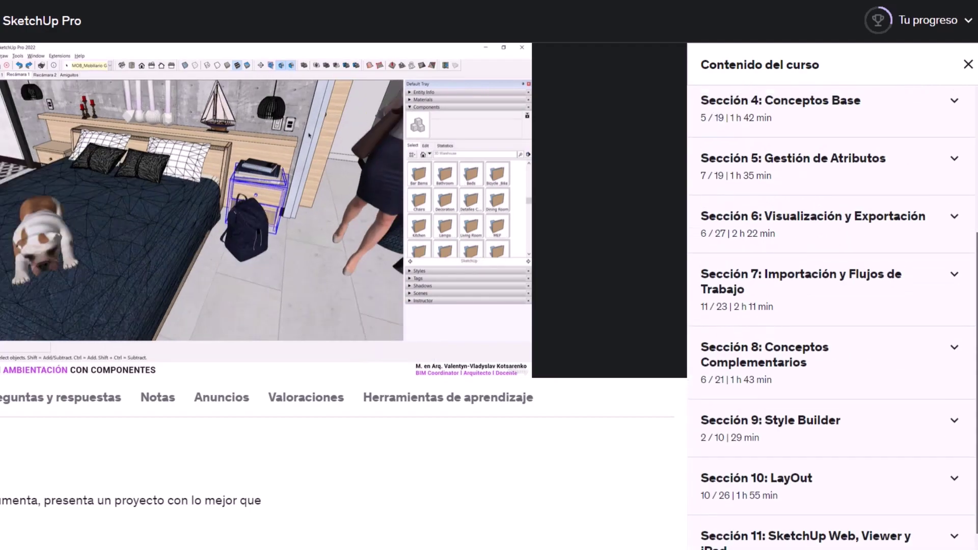
pyautogui.scroll(3, 970, 389)
pyautogui.scroll(1, 970, 389)
pyautogui.scroll(-5, 970, 390)
pyautogui.scroll(-2, 970, 389)
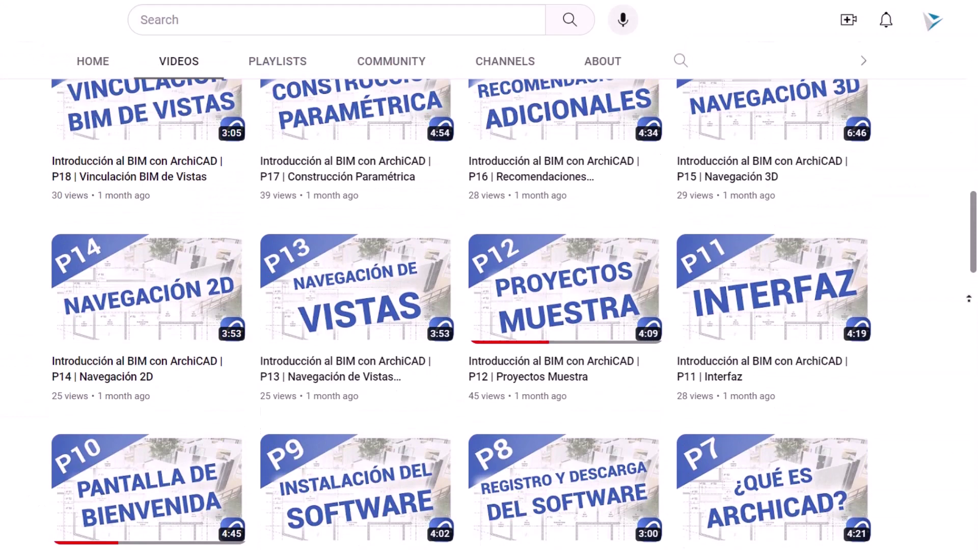
# - Return to the top of the channel's Videos tab, showing episodes P34 to P31
pyautogui.scroll(3, 968, 299)
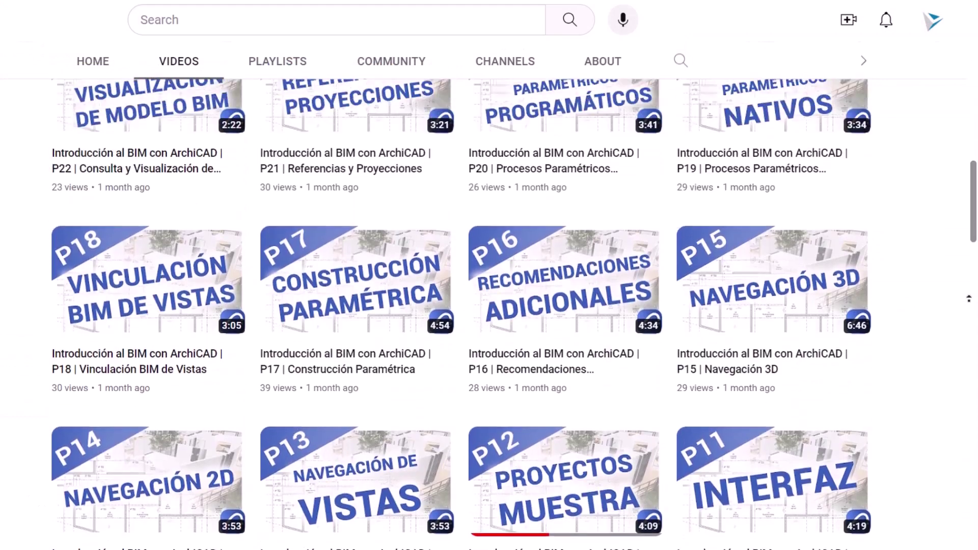
pyautogui.scroll(3, 969, 298)
pyautogui.scroll(3, 969, 299)
pyautogui.scroll(1, 969, 299)
pyautogui.scroll(3, 968, 298)
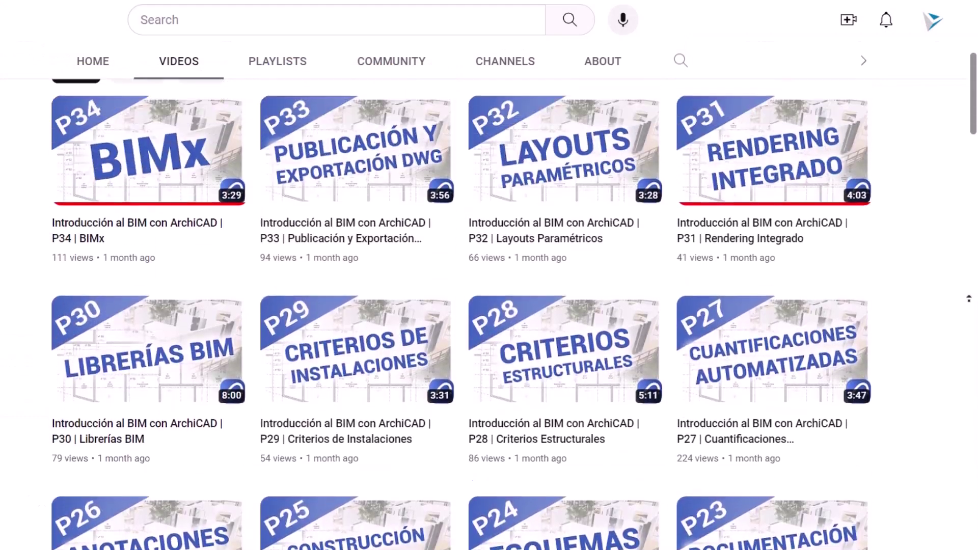
pyautogui.scroll(3, 969, 299)
pyautogui.scroll(3, 969, 298)
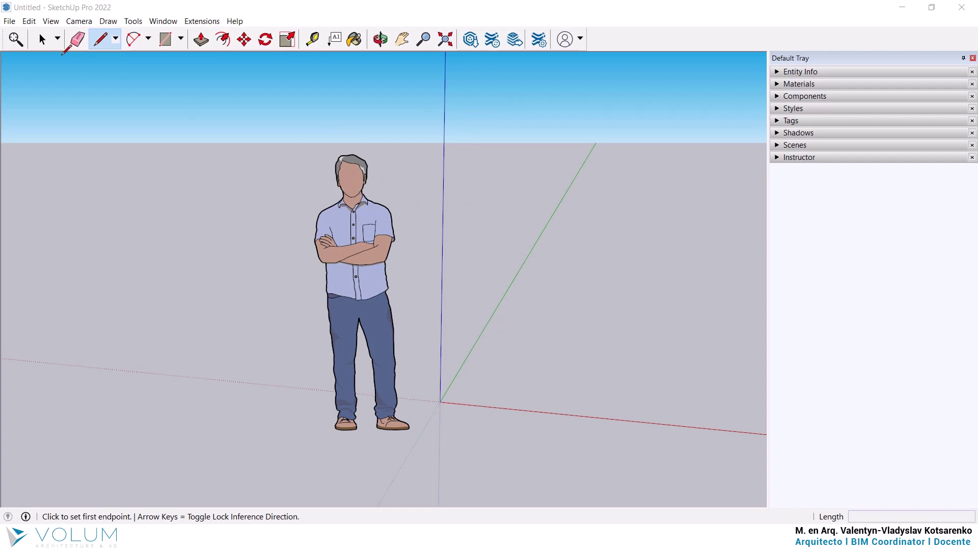
# - Float and close the Getting Started toolbar, then bring up the View menu
pyautogui.click(42, 39)
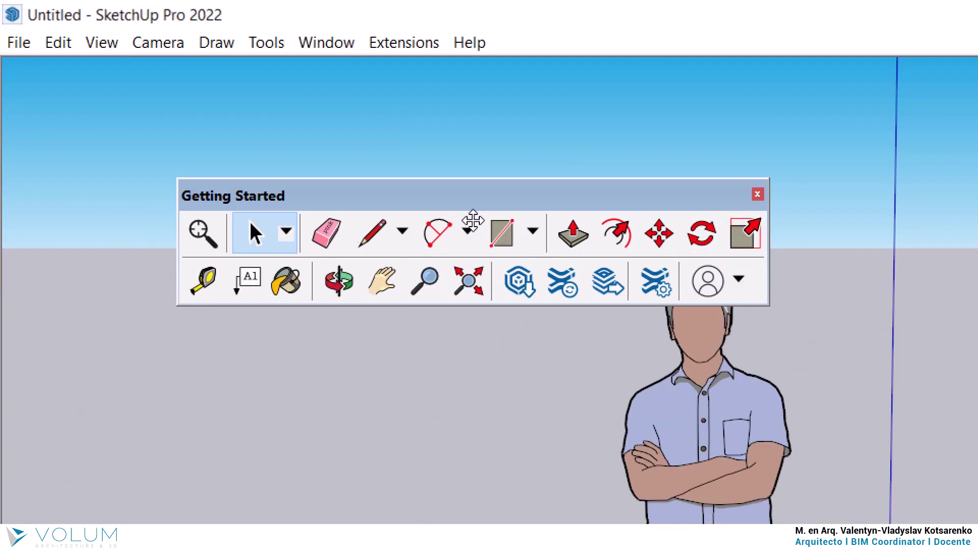
pyautogui.moveTo(26, 80); pyautogui.dragTo(465, 192)
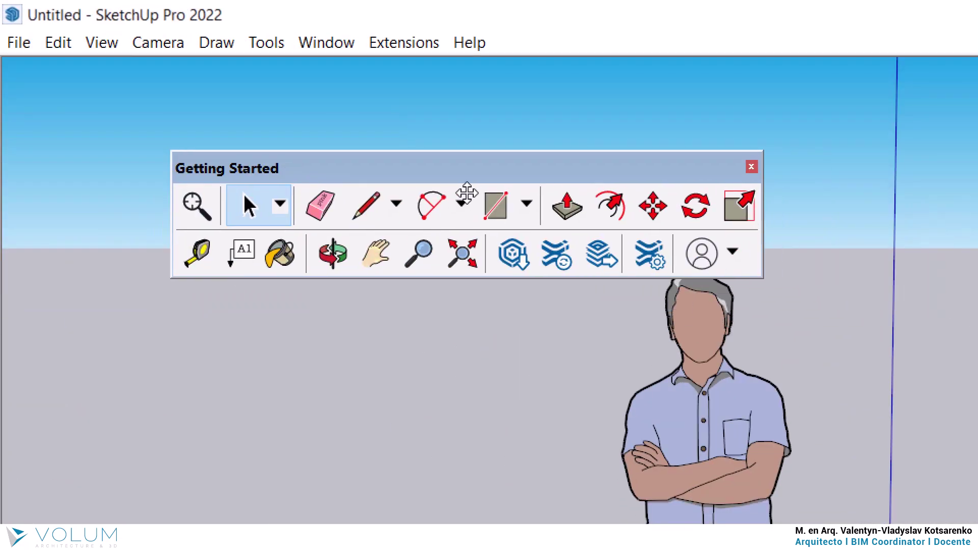
pyautogui.click(751, 168)
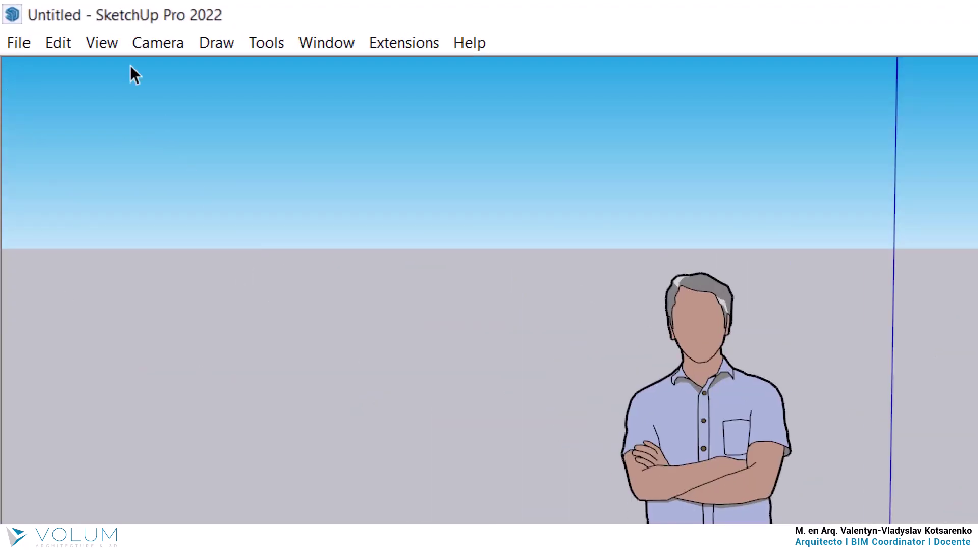
pyautogui.click(105, 46)
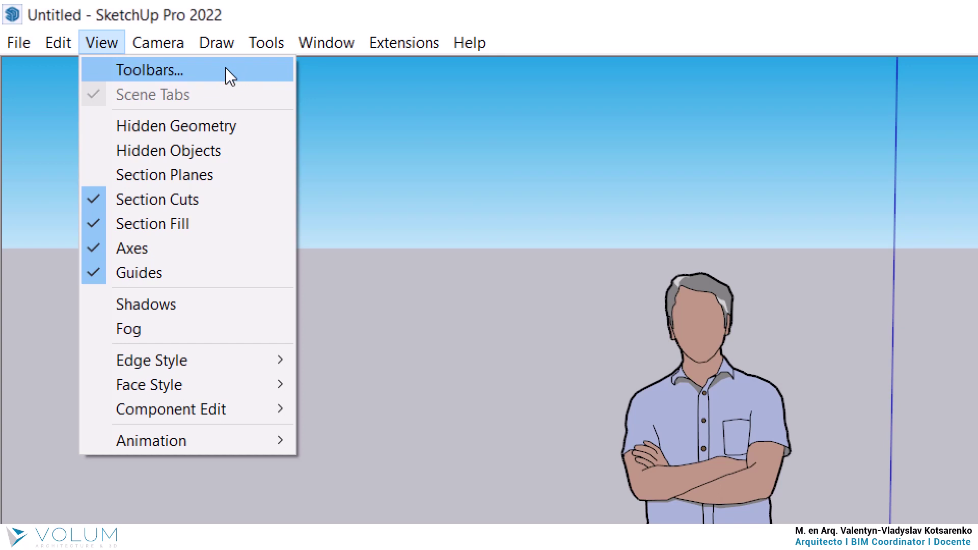
# - In View > Toolbars, show then hide Getting Started, and select Large Tool Set
pyautogui.click(223, 79)
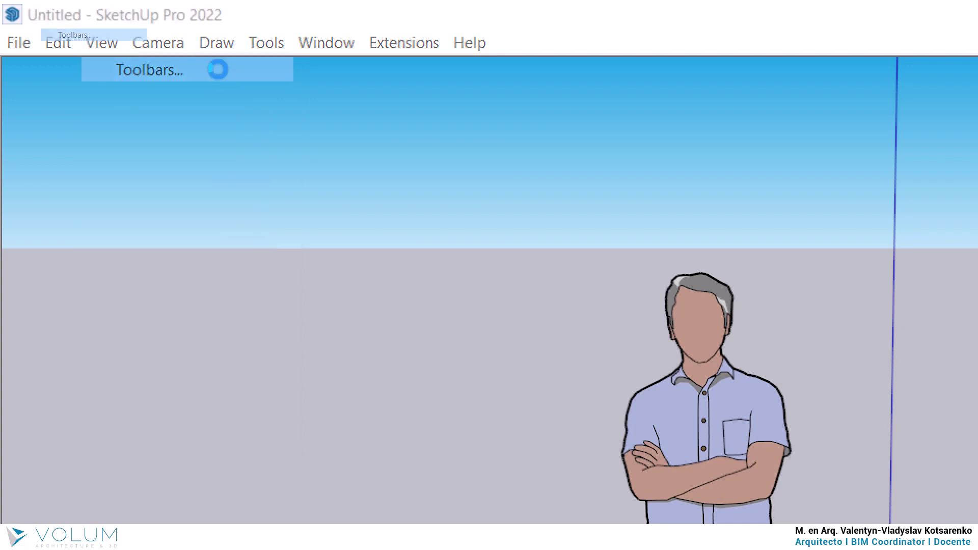
pyautogui.moveTo(784, 352); pyautogui.dragTo(103, 109)
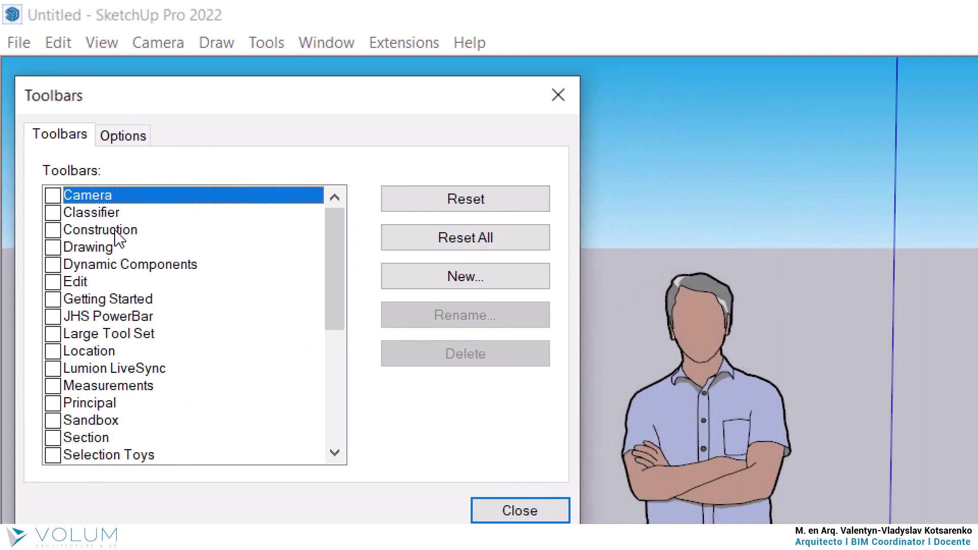
pyautogui.moveTo(342, 233)
pyautogui.mouseDown()
pyautogui.moveTo(349, 419)
pyautogui.moveTo(348, 219)
pyautogui.mouseUp()
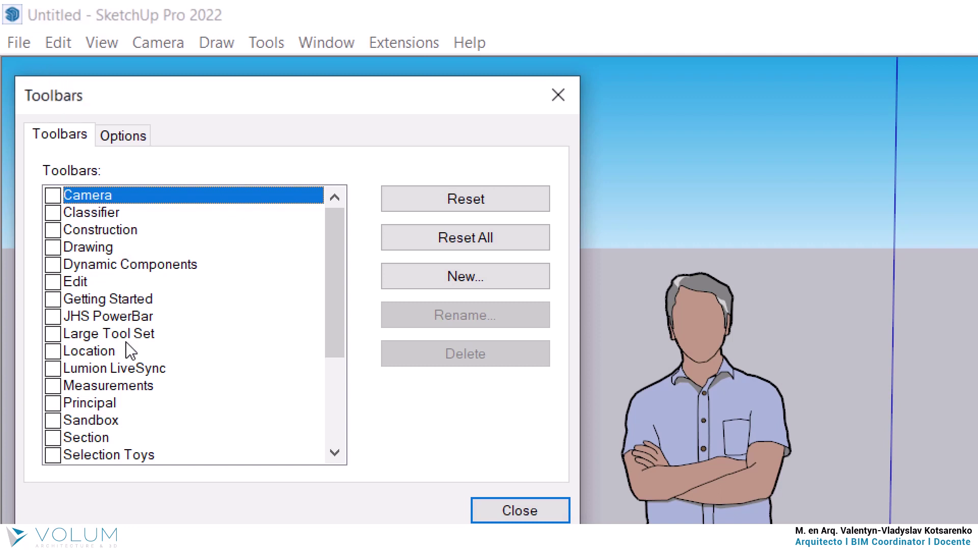
pyautogui.click(53, 299)
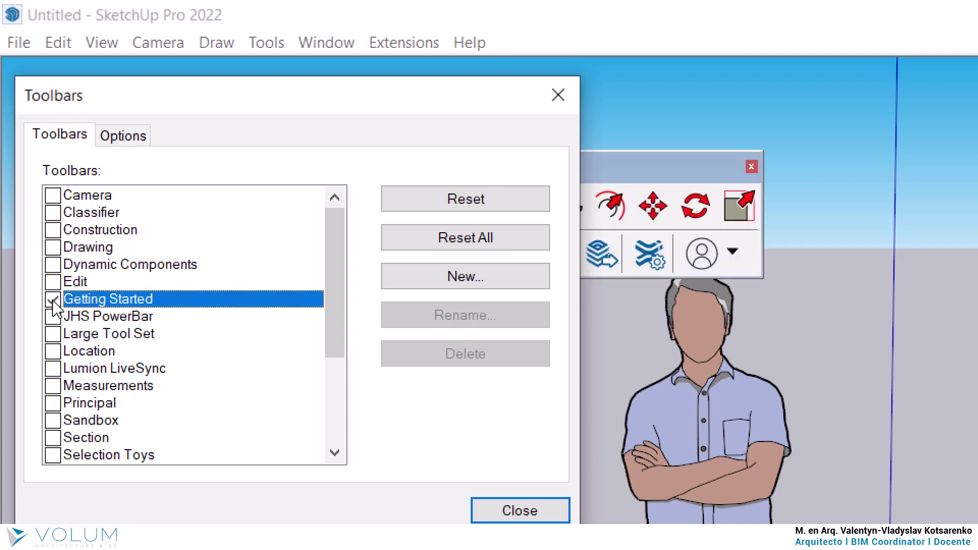
pyautogui.moveTo(660, 171)
pyautogui.mouseDown()
pyautogui.moveTo(237, 146)
pyautogui.moveTo(719, 127)
pyautogui.mouseUp()
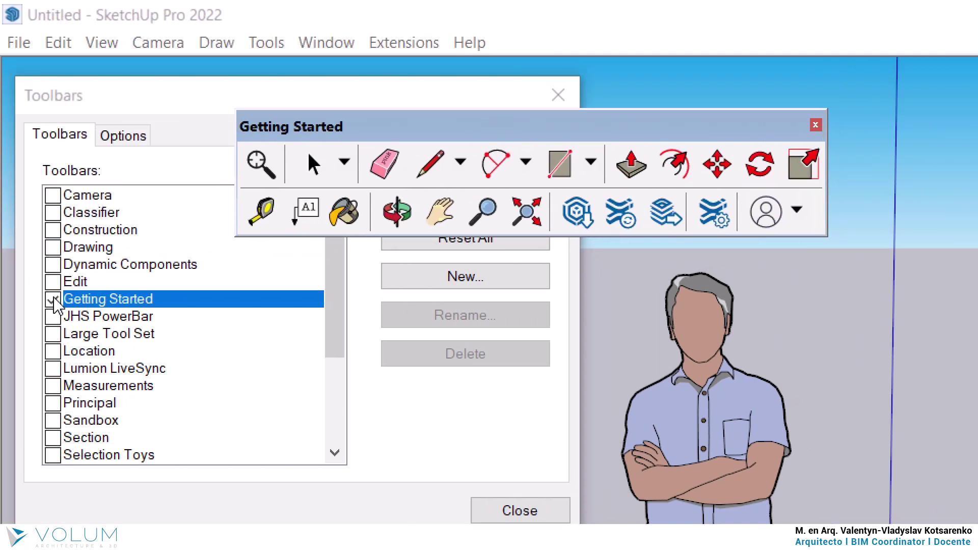
pyautogui.click(54, 300)
pyautogui.click(117, 338)
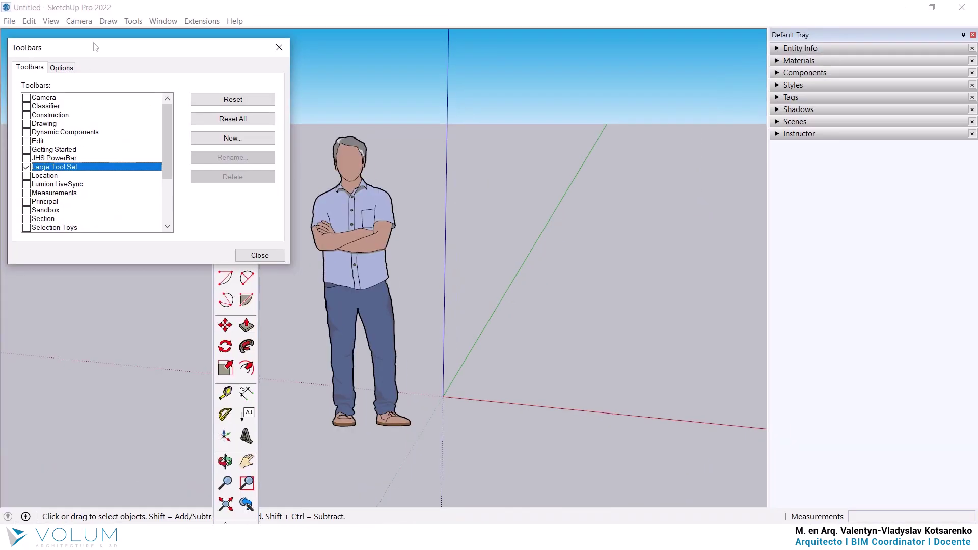
# - Dock the Large Tool Set at the window's left edge and show the Toolbars Options tab
pyautogui.moveTo(104, 52); pyautogui.dragTo(450, 56)
pyautogui.moveTo(223, 134); pyautogui.dragTo(256, 88)
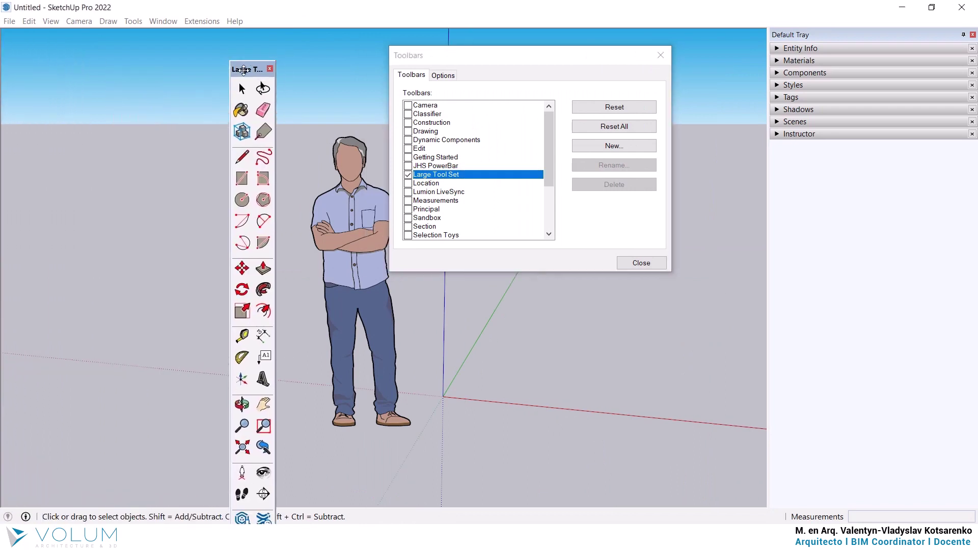
pyautogui.moveTo(256, 88); pyautogui.dragTo(3, 41)
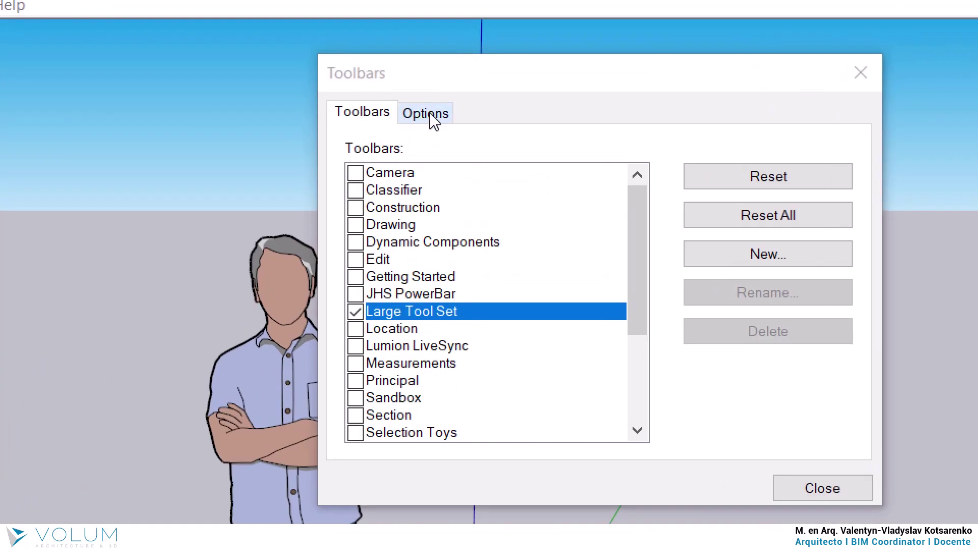
pyautogui.click(433, 120)
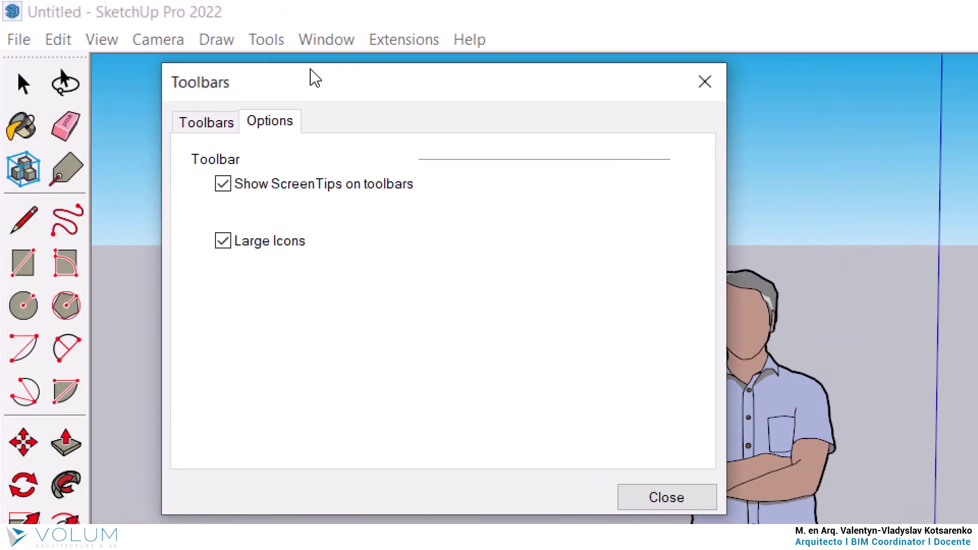
# - Leave Large Icons unchecked so the toolbars display small icons
pyautogui.moveTo(315, 78); pyautogui.dragTo(271, 78)
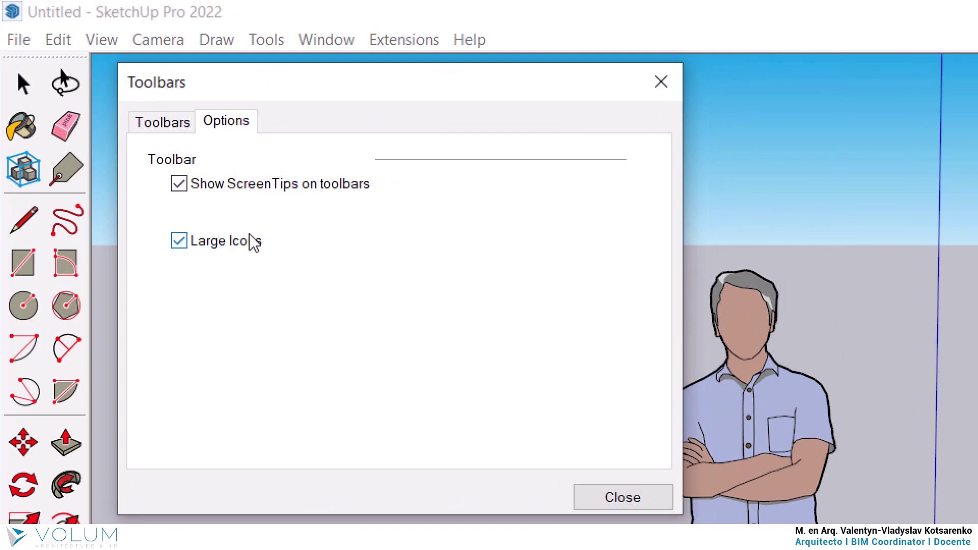
pyautogui.click(181, 241)
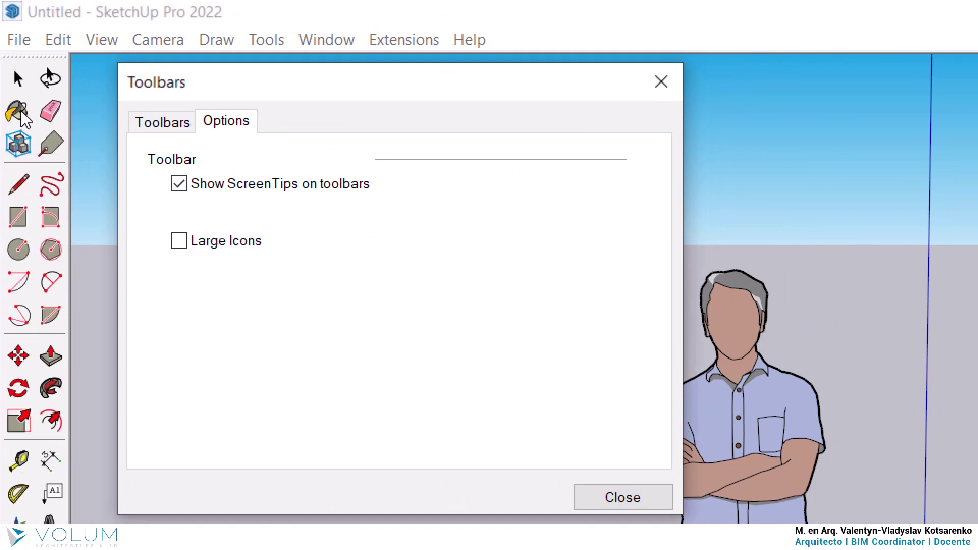
pyautogui.click(180, 242)
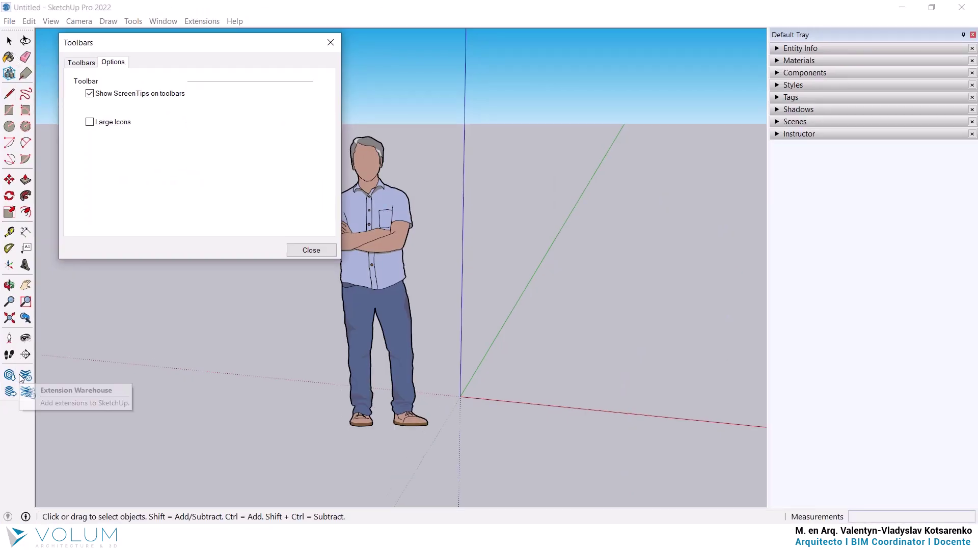
pyautogui.click(92, 125)
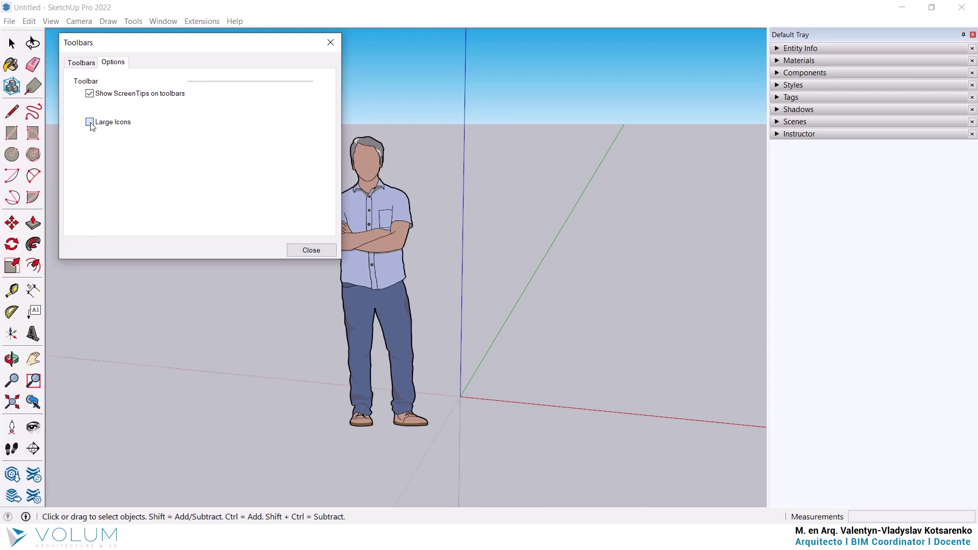
pyautogui.click(90, 122)
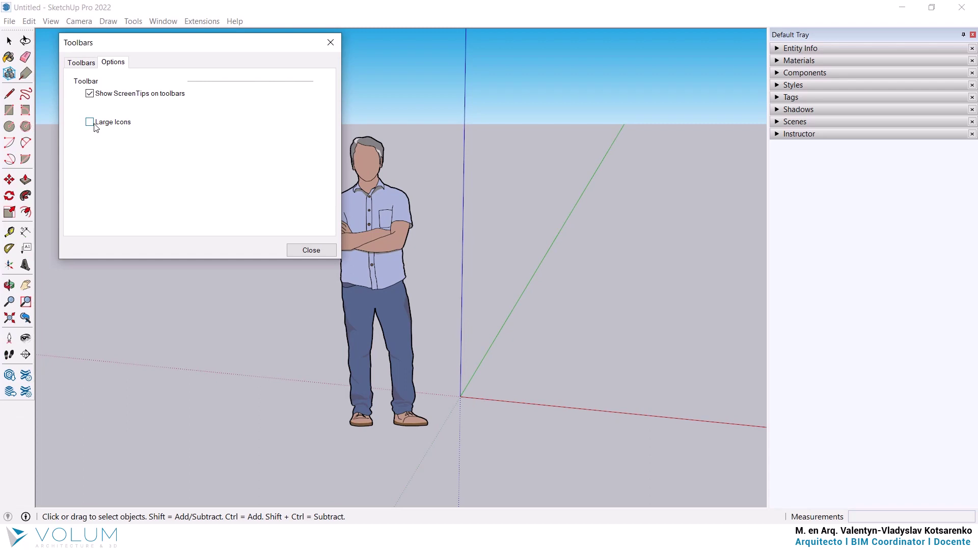
# - Float the Views toolbar over the model, toggling Trimble Connect on and back off
pyautogui.click(85, 66)
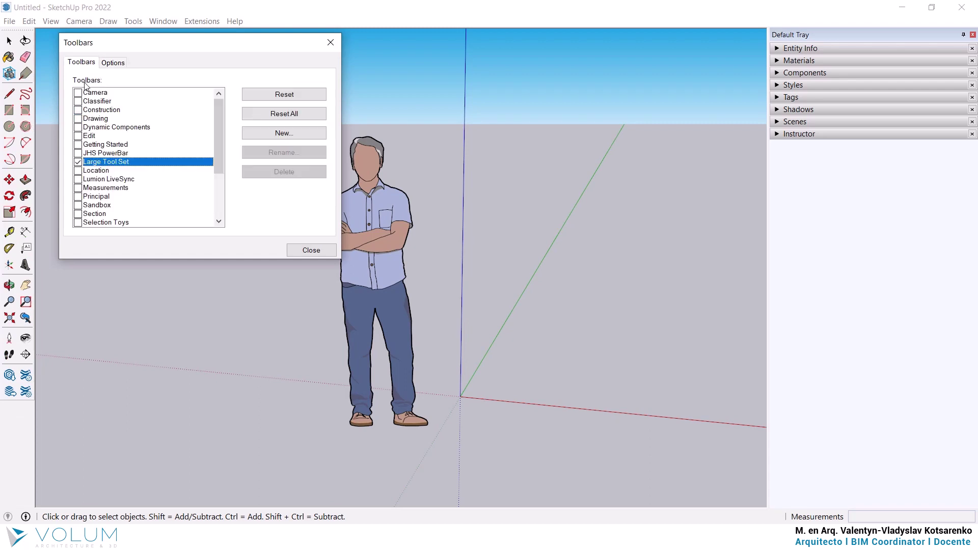
pyautogui.scroll(-2, 115, 163)
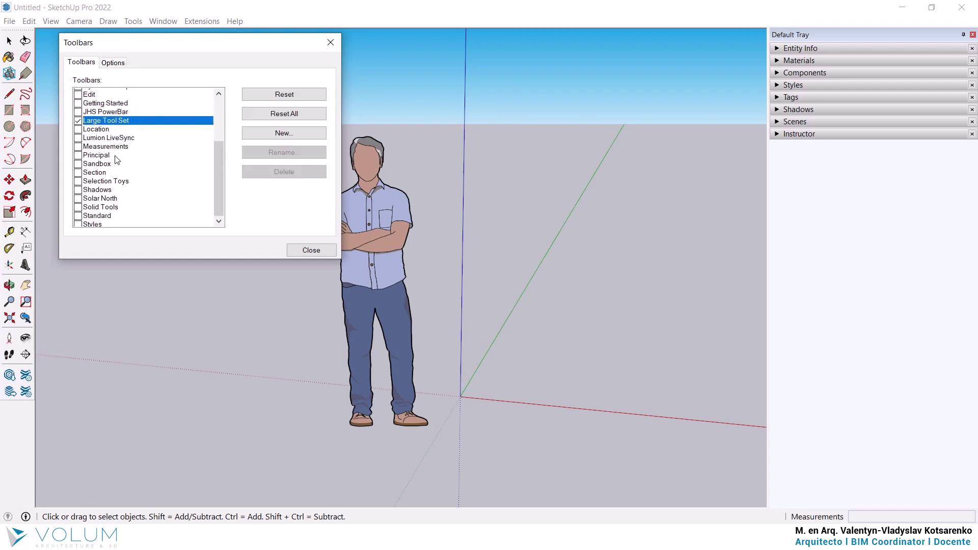
pyautogui.scroll(-1, 116, 161)
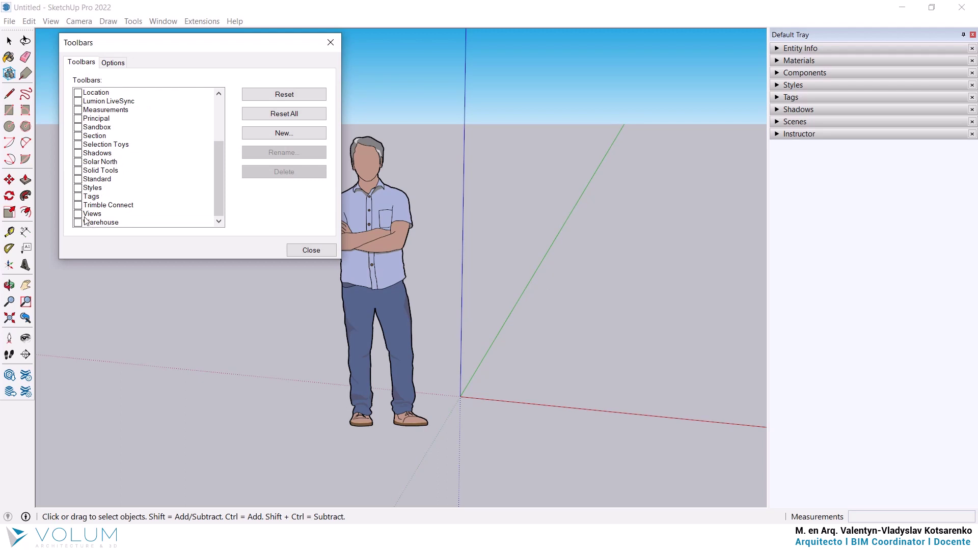
pyautogui.moveTo(137, 43); pyautogui.dragTo(138, 65)
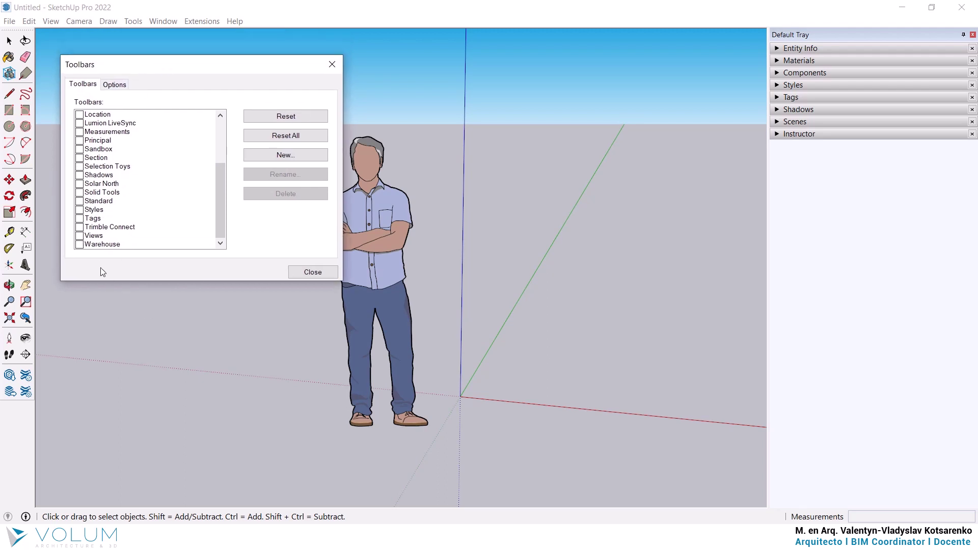
pyautogui.click(80, 236)
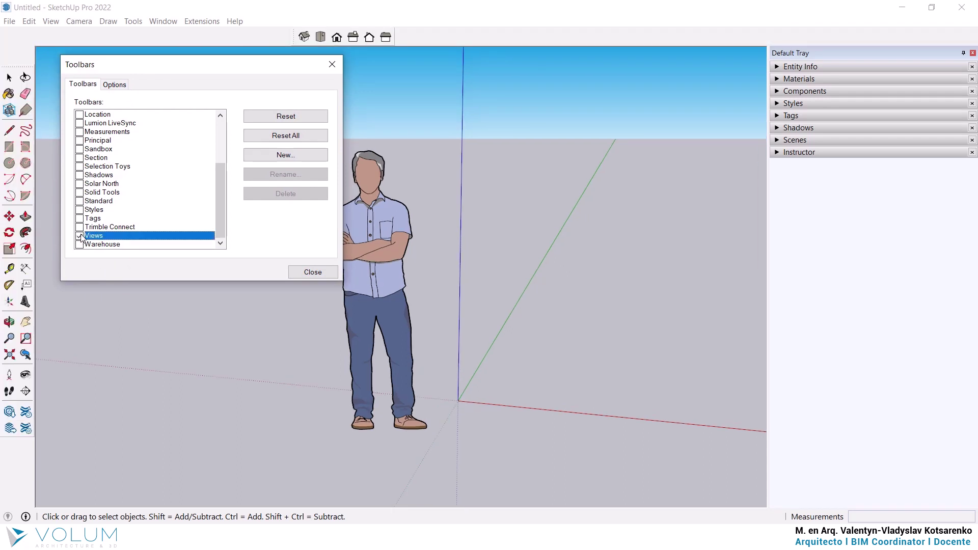
pyautogui.moveTo(297, 37); pyautogui.dragTo(404, 78)
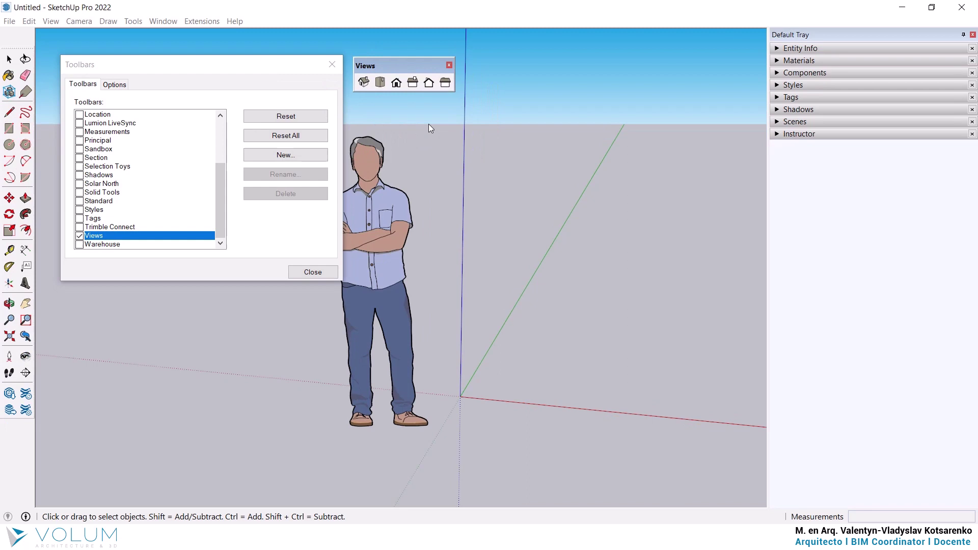
pyautogui.click(108, 228)
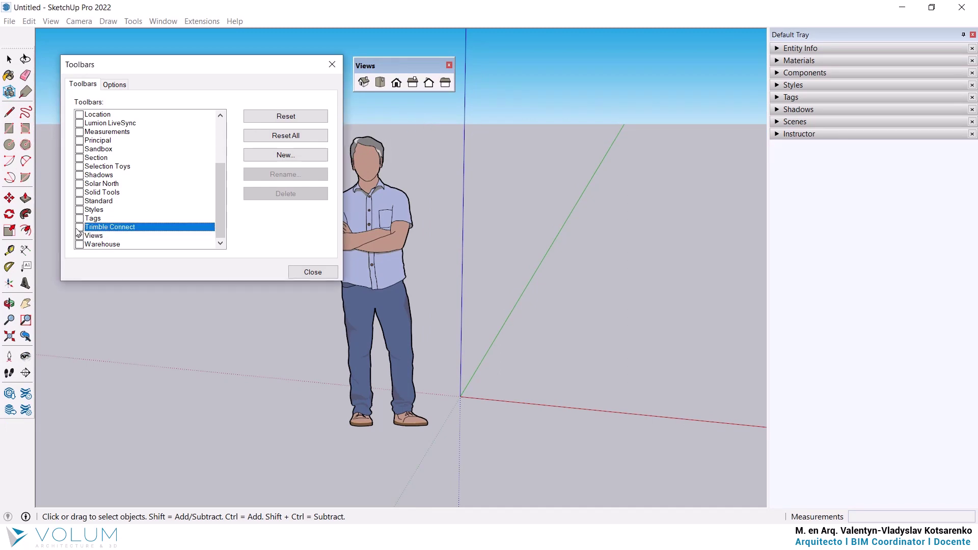
pyautogui.moveTo(153, 66)
pyautogui.mouseDown()
pyautogui.moveTo(160, 206)
pyautogui.moveTo(160, 191)
pyautogui.mouseUp()
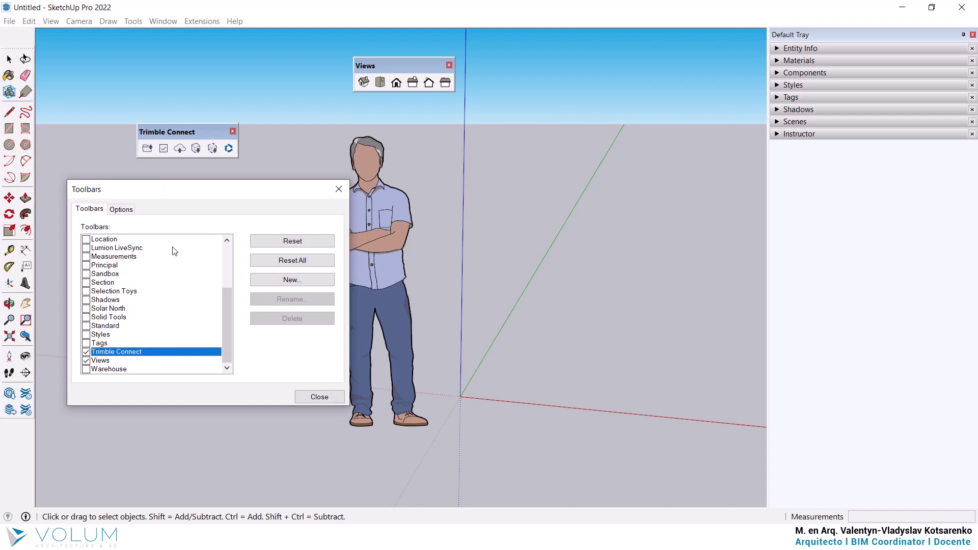
pyautogui.click(87, 352)
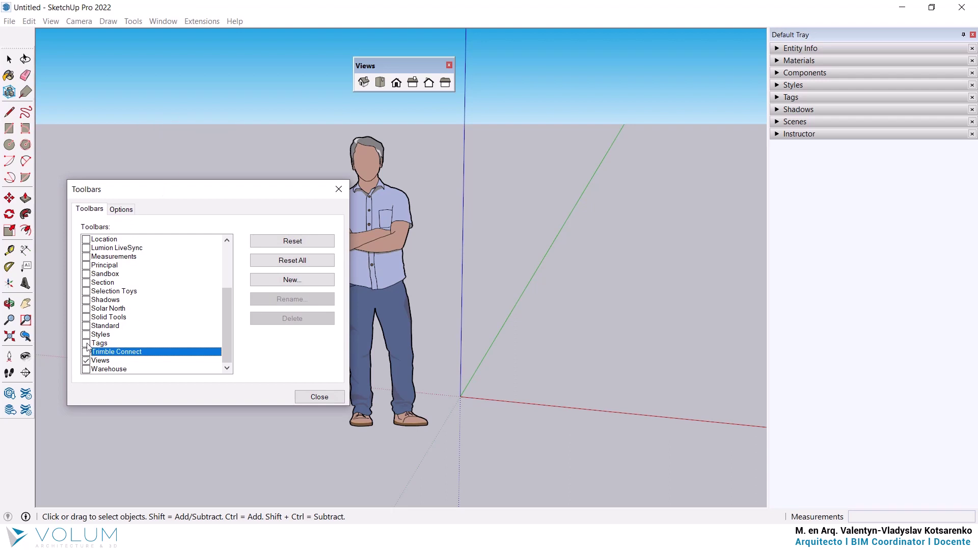
# - Float the Tags, Styles and Solid Tools toolbars over the model beside Views
pyautogui.click(86, 343)
pyautogui.moveTo(203, 34)
pyautogui.mouseDown()
pyautogui.moveTo(219, 118)
pyautogui.moveTo(299, 79)
pyautogui.mouseUp()
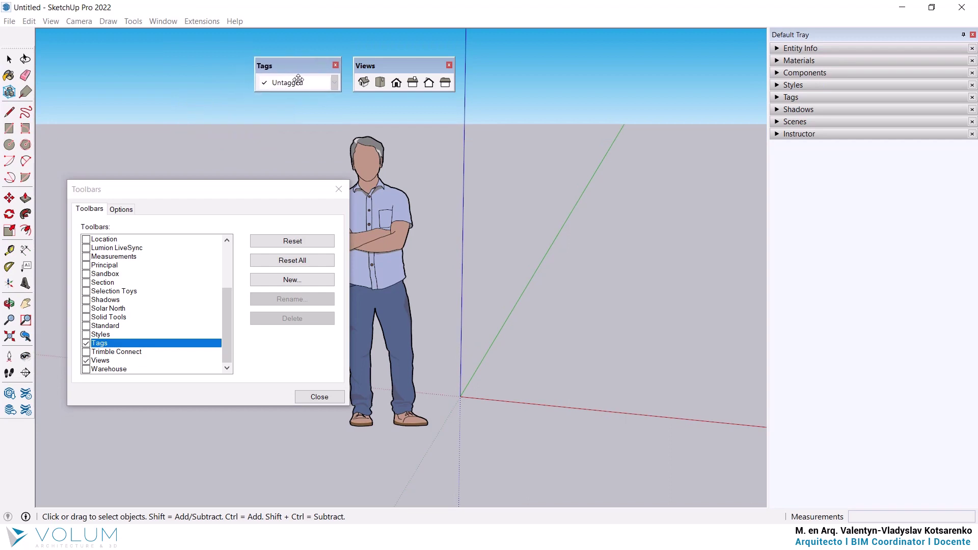
pyautogui.click(86, 335)
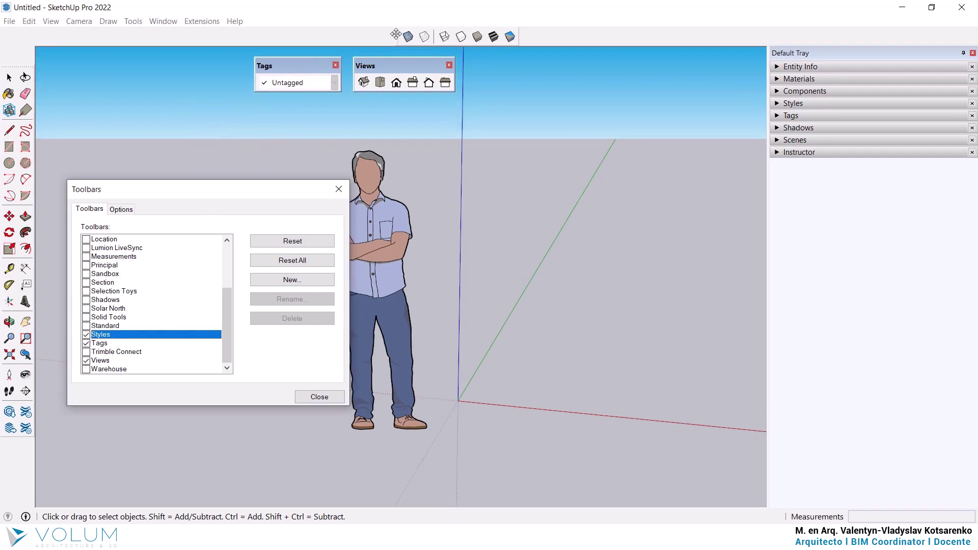
pyautogui.moveTo(395, 34)
pyautogui.mouseDown()
pyautogui.moveTo(400, 120)
pyautogui.moveTo(471, 66)
pyautogui.mouseUp()
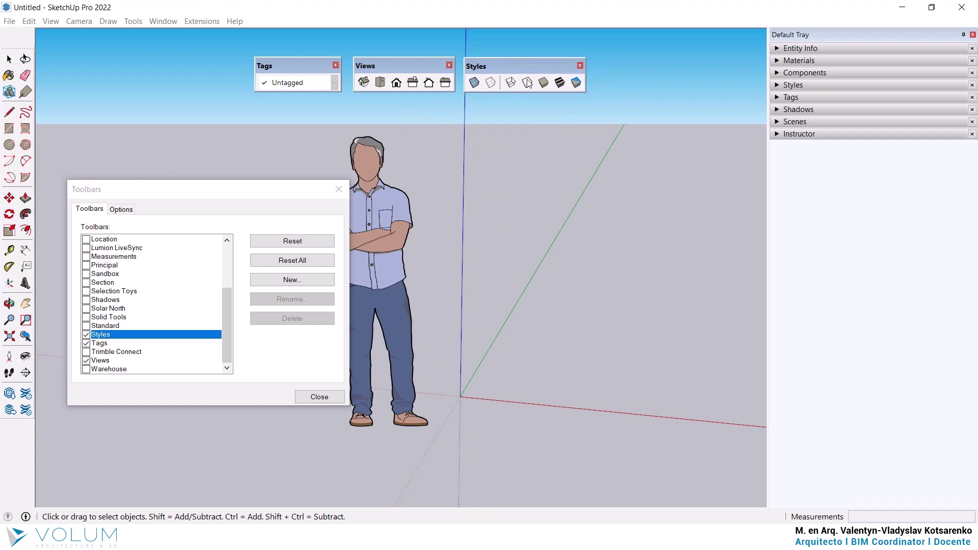
pyautogui.click(86, 317)
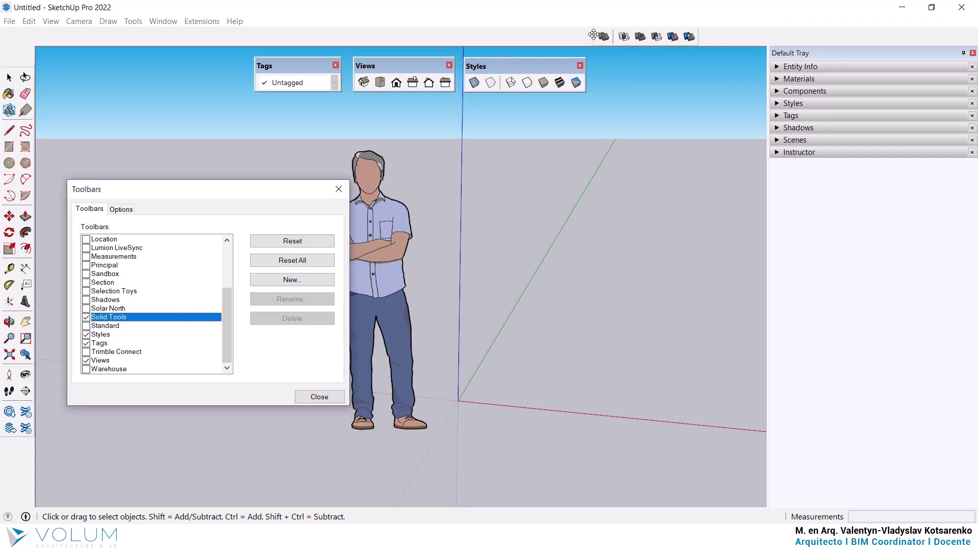
pyautogui.moveTo(594, 34)
pyautogui.mouseDown()
pyautogui.moveTo(592, 124)
pyautogui.moveTo(464, 105)
pyautogui.moveTo(463, 120)
pyautogui.mouseUp()
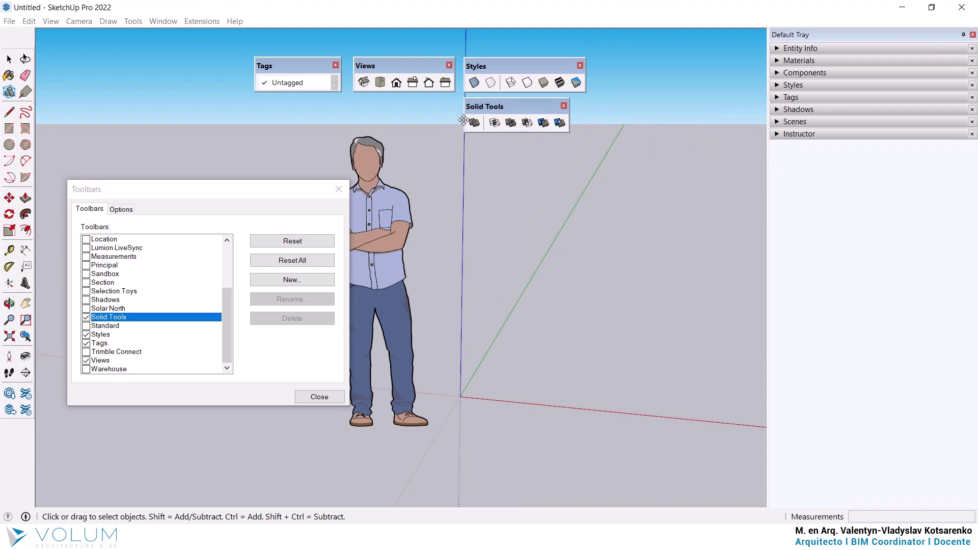
pyautogui.click(101, 301)
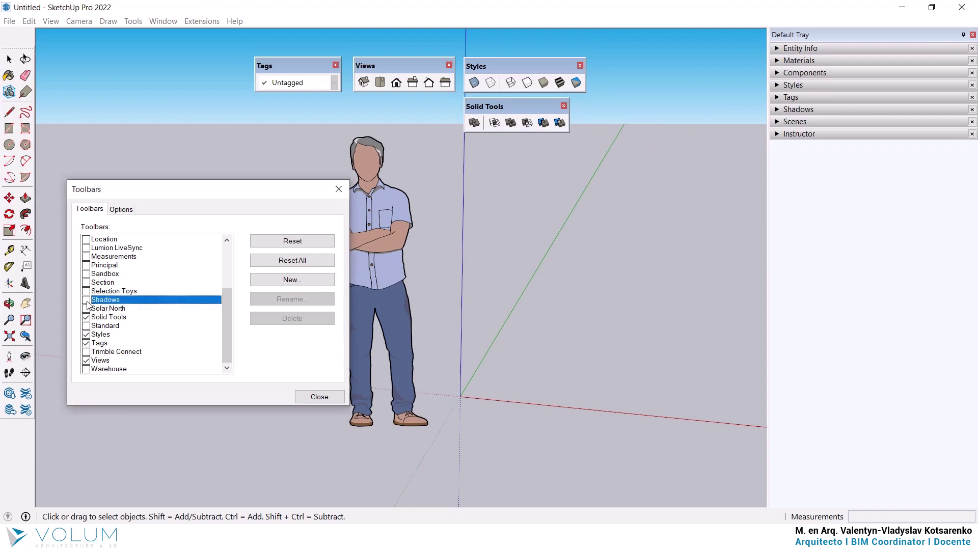
# - Show then hide Shadows, and float the Section and Sandbox toolbars over the model
pyautogui.click(86, 300)
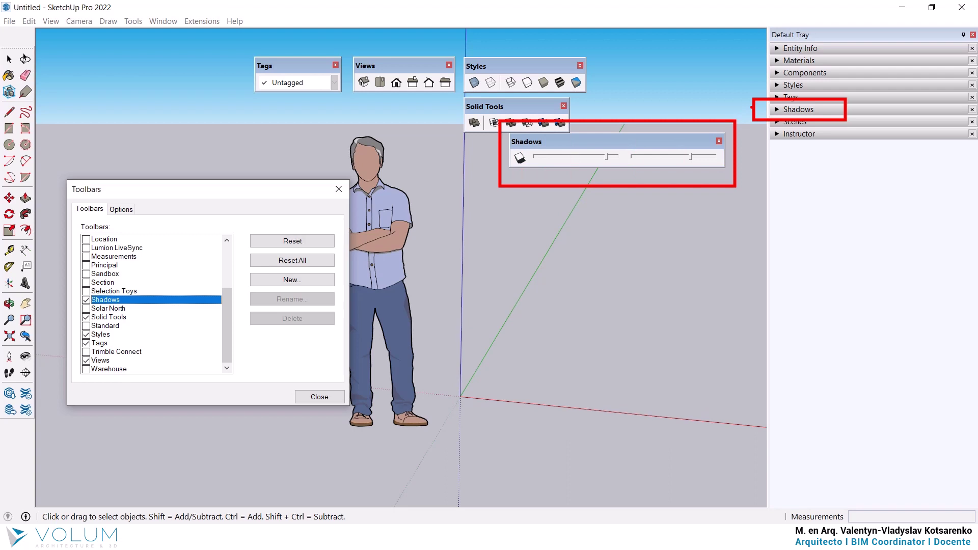
pyautogui.click(720, 140)
pyautogui.click(114, 291)
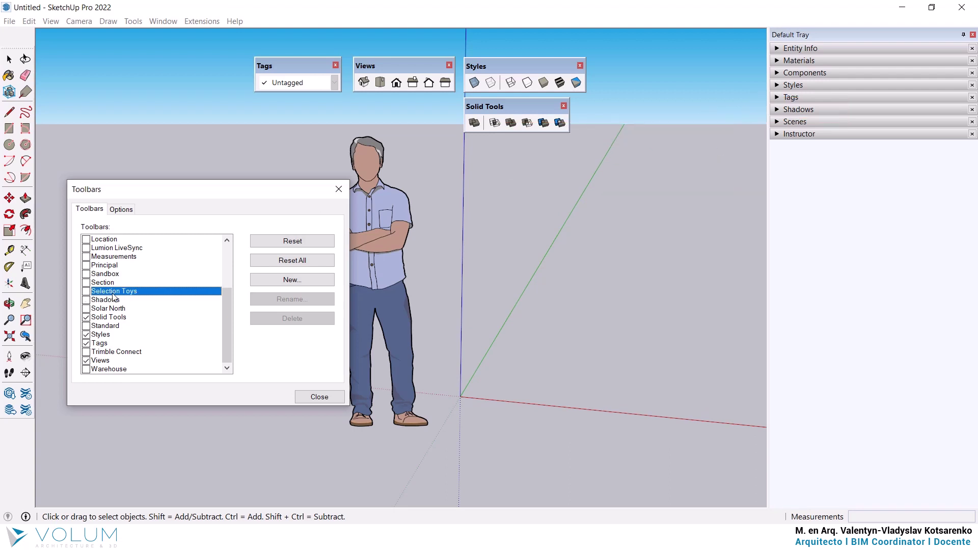
pyautogui.click(86, 283)
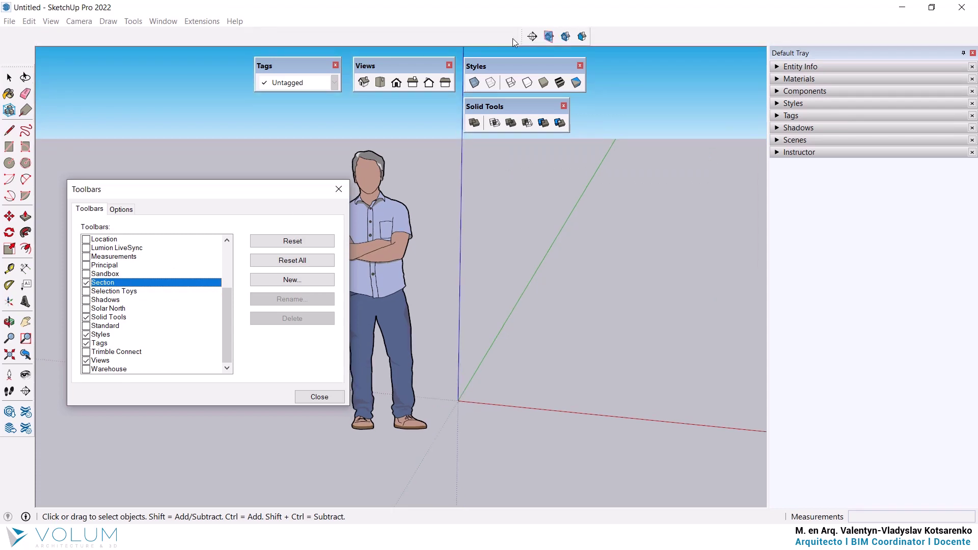
pyautogui.moveTo(522, 32); pyautogui.dragTo(473, 151)
pyautogui.moveTo(461, 160); pyautogui.dragTo(472, 193)
pyautogui.click(86, 273)
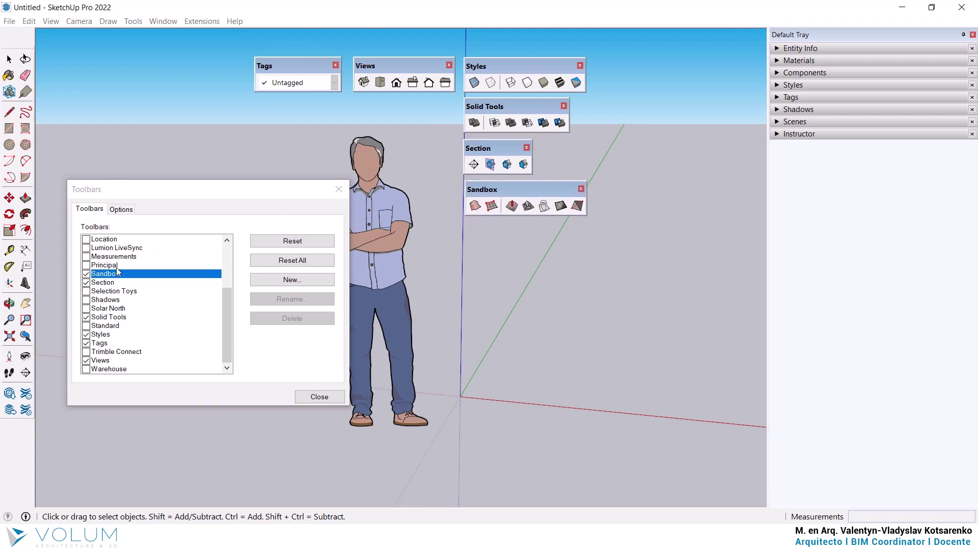
# - Turn on the Measurements and Standard toolbars, toggling Location on and off in between
pyautogui.click(86, 256)
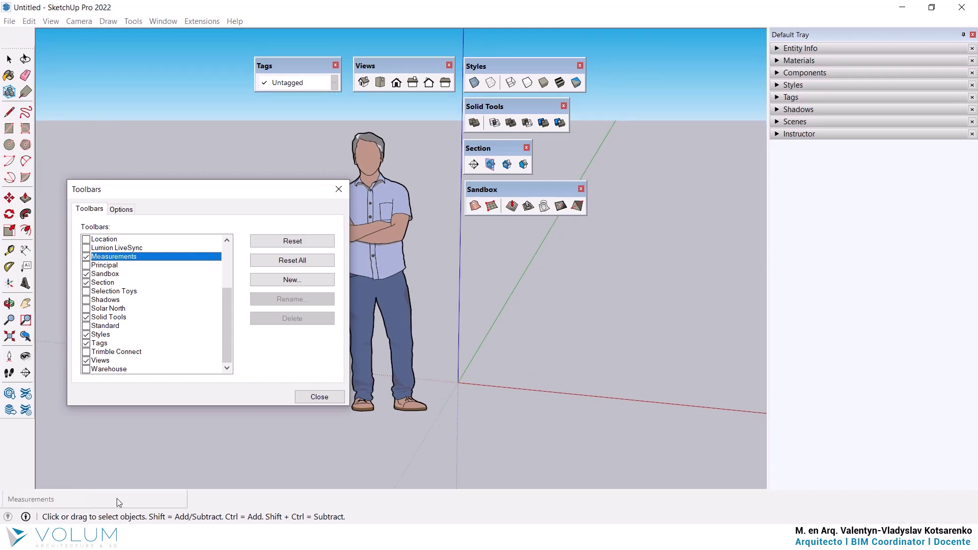
pyautogui.scroll(1, 133, 280)
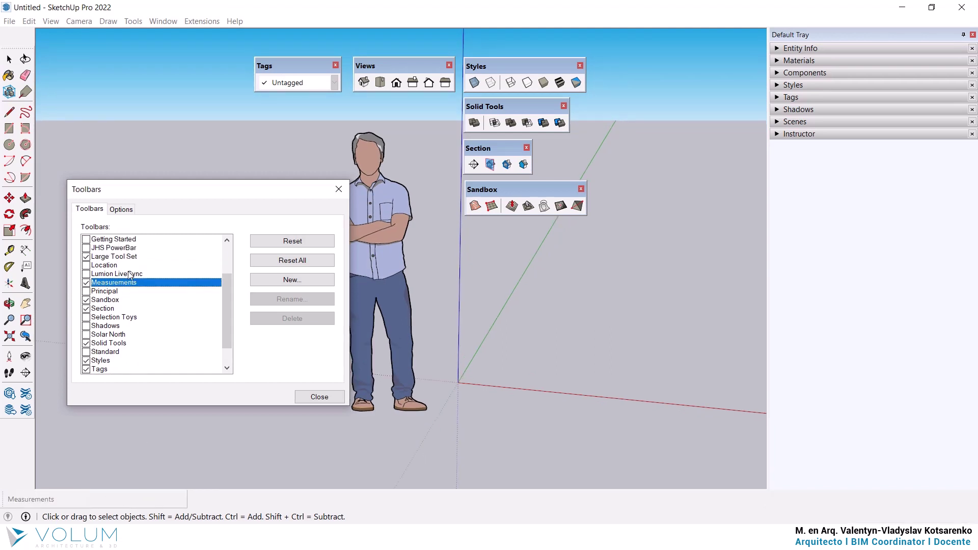
pyautogui.click(86, 265)
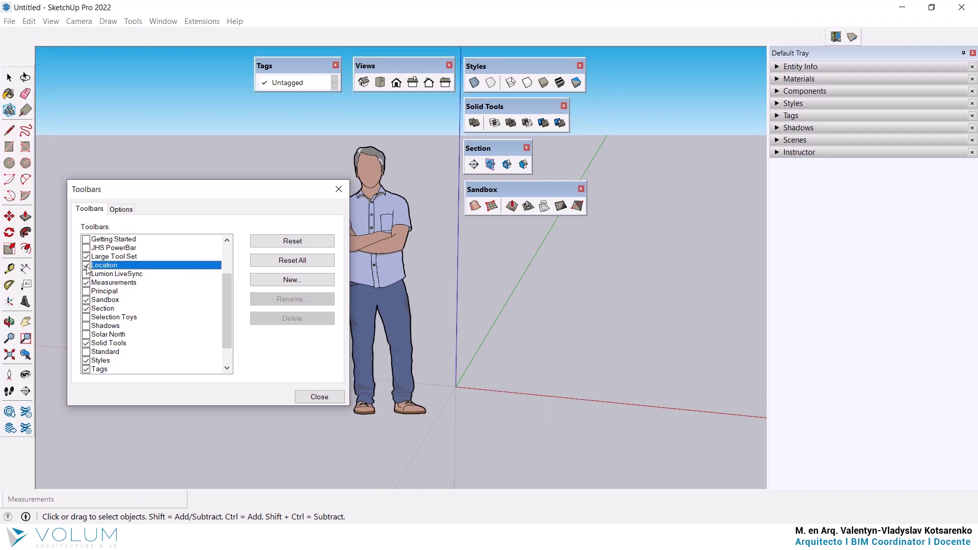
pyautogui.click(86, 265)
pyautogui.scroll(1, 102, 296)
pyautogui.scroll(-1, 112, 321)
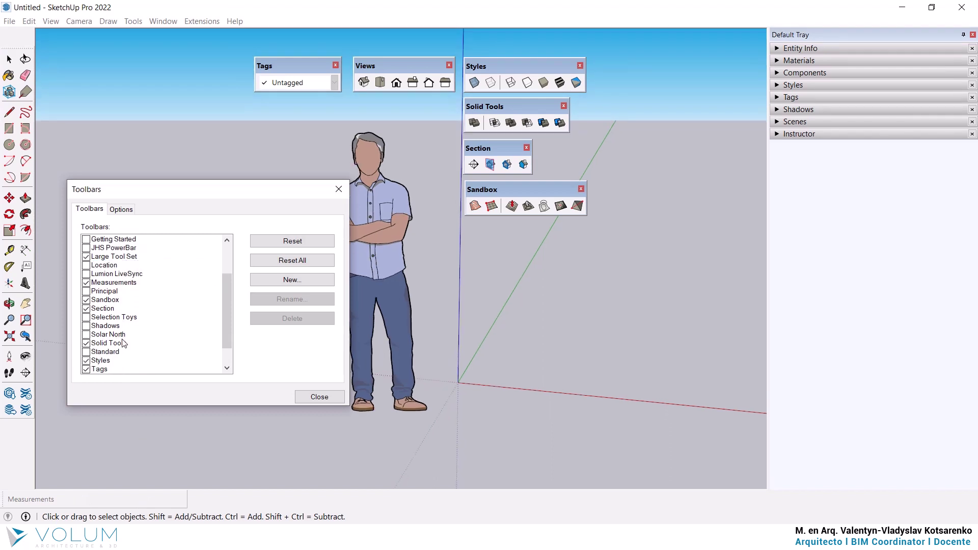
pyautogui.scroll(-1, 124, 344)
pyautogui.click(86, 326)
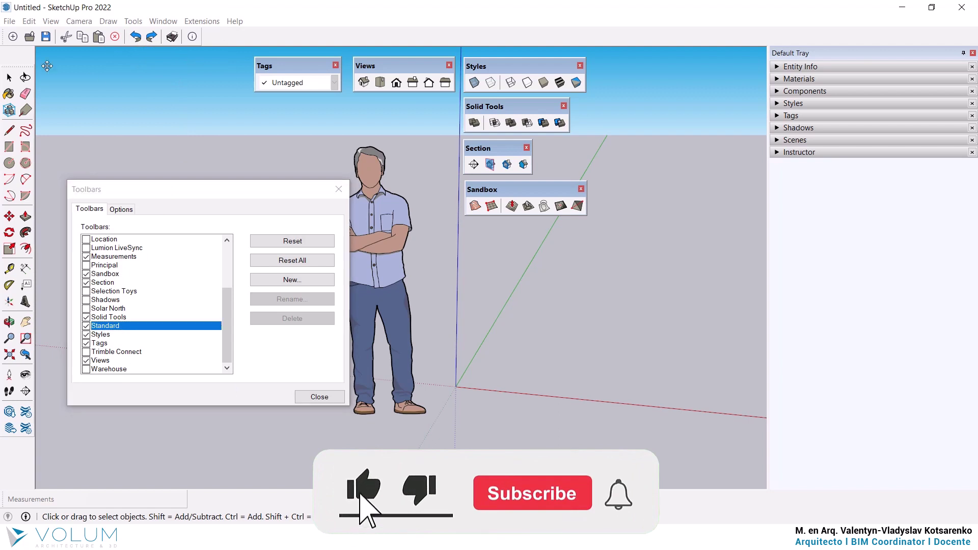
# - Float the Standard toolbar over the model, browse the toolbar list, and close the Toolbars dialog
pyautogui.moveTo(3, 36); pyautogui.dragTo(261, 120)
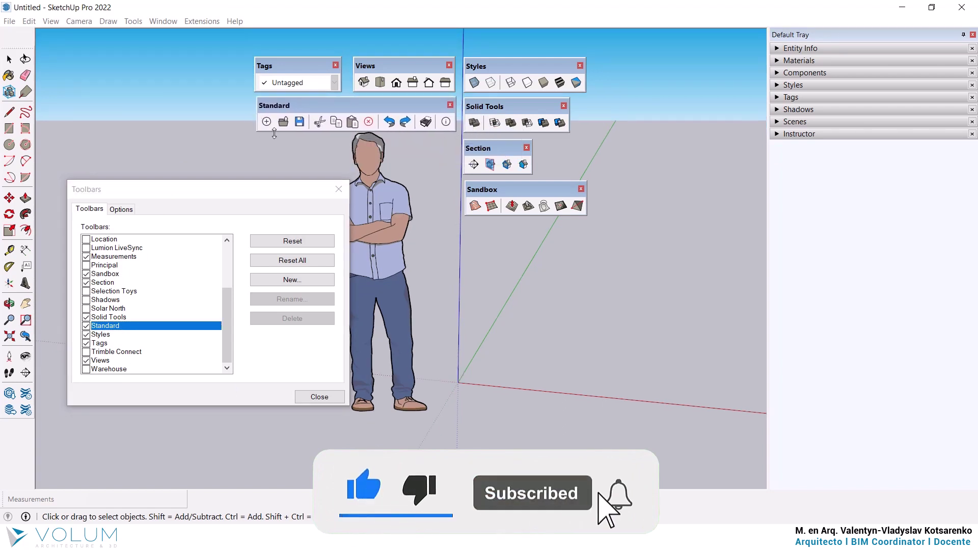
pyautogui.click(96, 191)
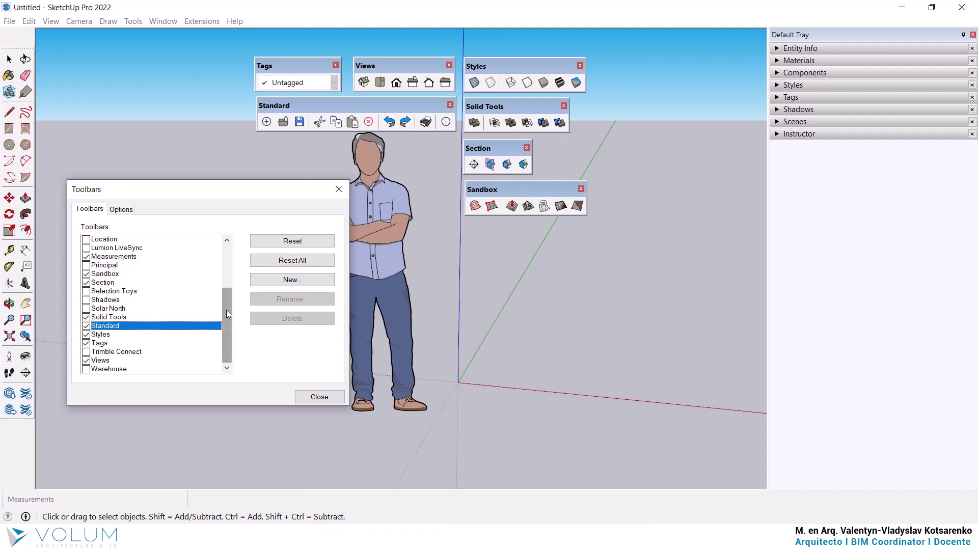
pyautogui.moveTo(230, 312); pyautogui.dragTo(227, 246)
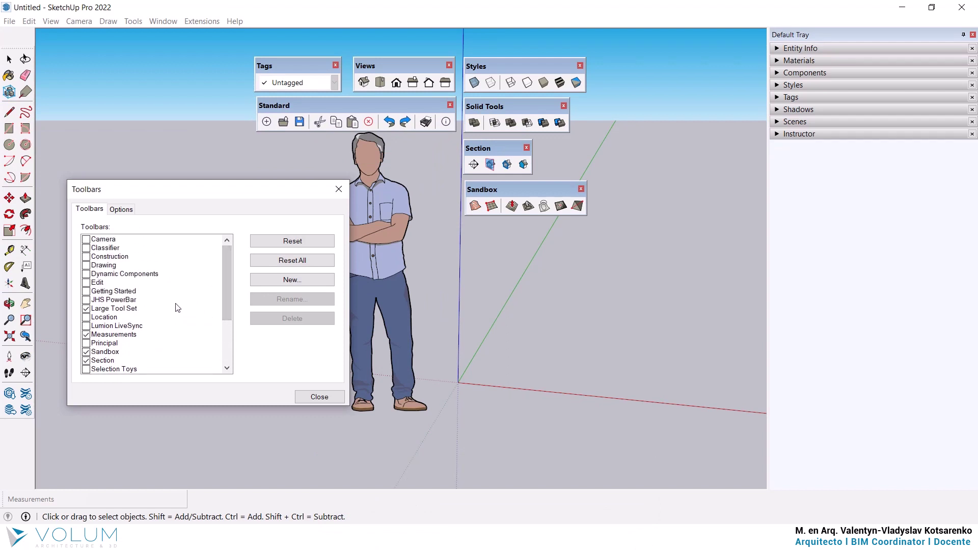
pyautogui.click(128, 302)
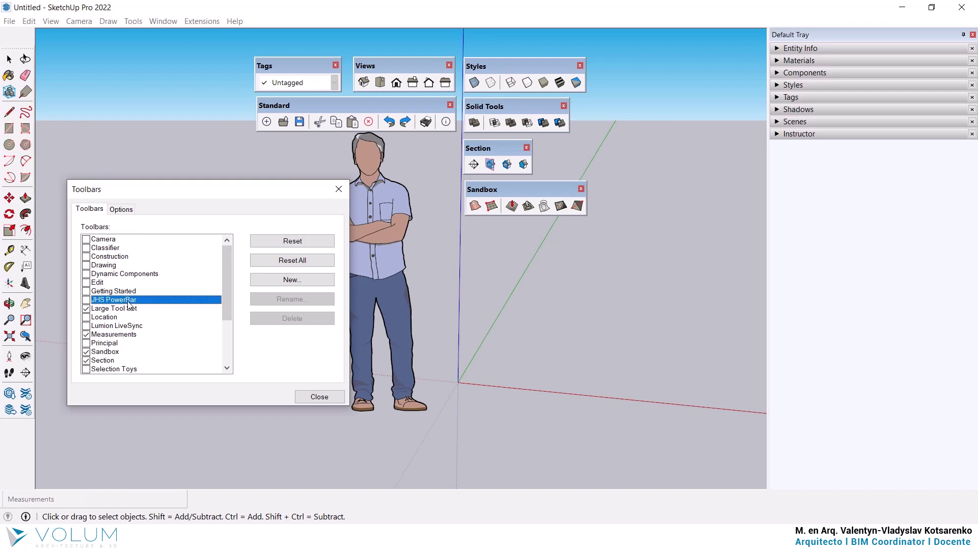
pyautogui.scroll(-1, 129, 325)
pyautogui.click(126, 343)
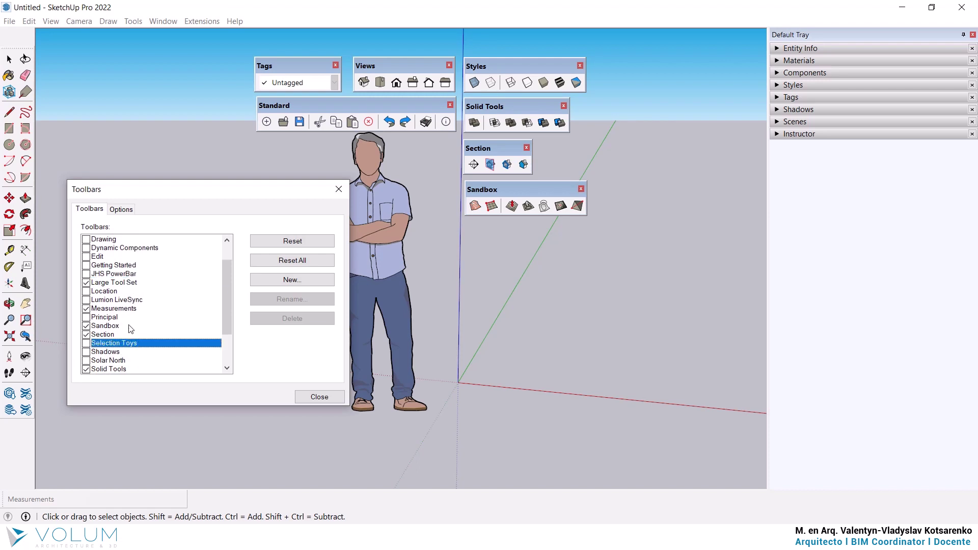
pyautogui.click(134, 300)
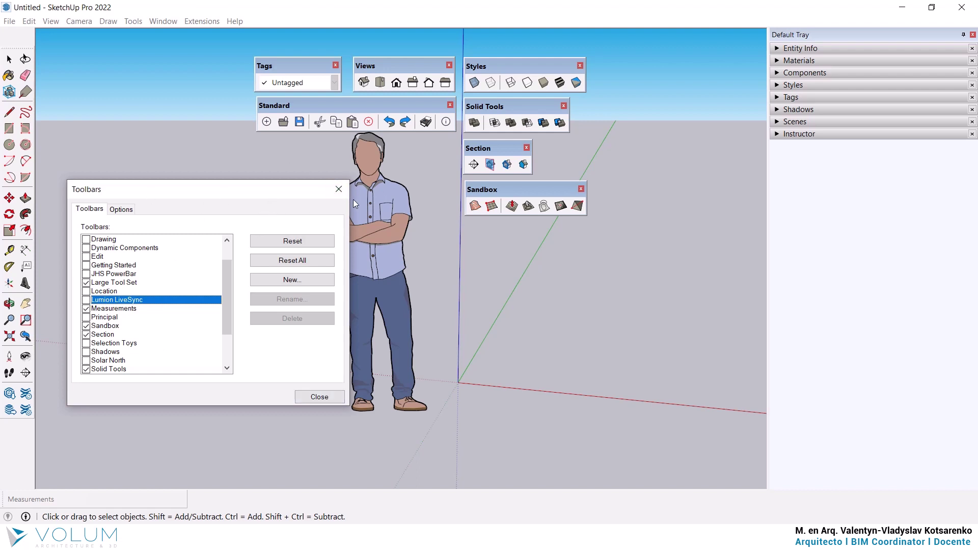
pyautogui.click(340, 190)
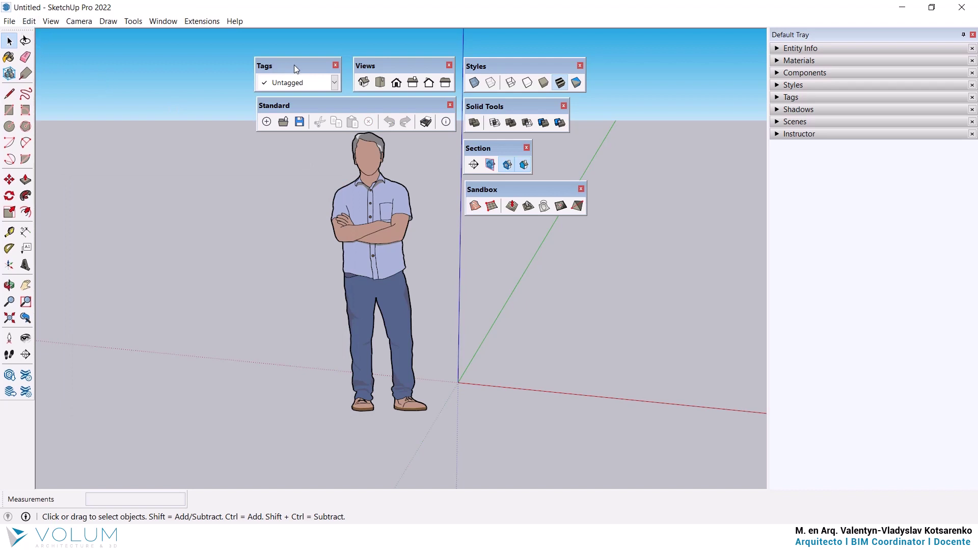
# - Dock the Standard toolbar at the top left and shift the Large Tool Set up beneath it
pyautogui.moveTo(286, 105); pyautogui.dragTo(269, 112)
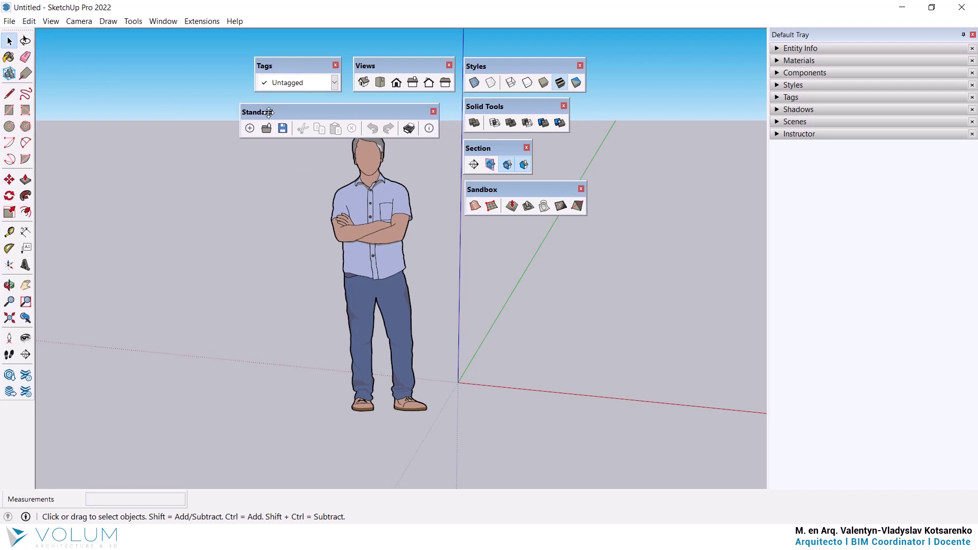
pyautogui.moveTo(268, 112)
pyautogui.mouseDown()
pyautogui.moveTo(59, 20)
pyautogui.moveTo(27, 20)
pyautogui.mouseUp()
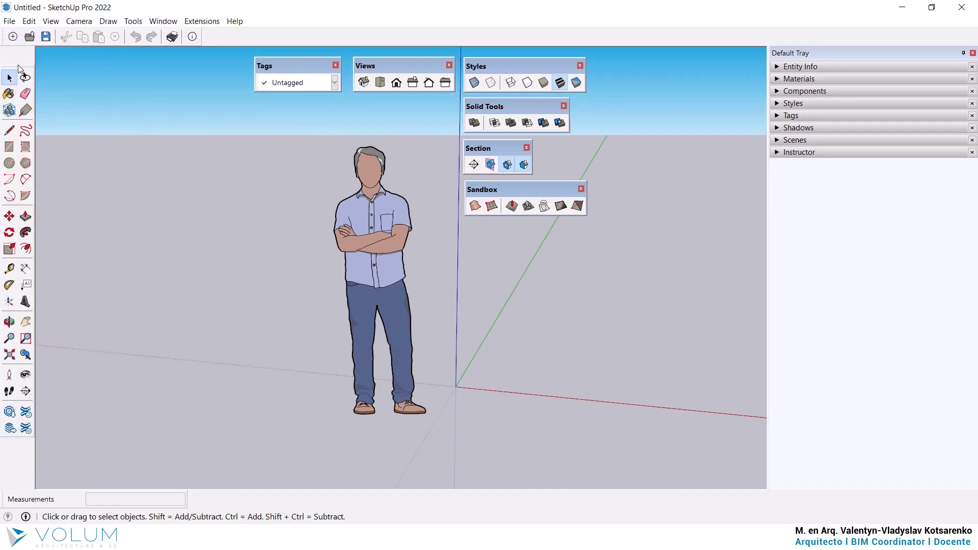
pyautogui.moveTo(19, 69); pyautogui.dragTo(19, 51)
# - Dock Tags, Views, Styles, Solid Tools, Section and Sandbox in a row beside Standard
pyautogui.moveTo(287, 66); pyautogui.dragTo(265, 75)
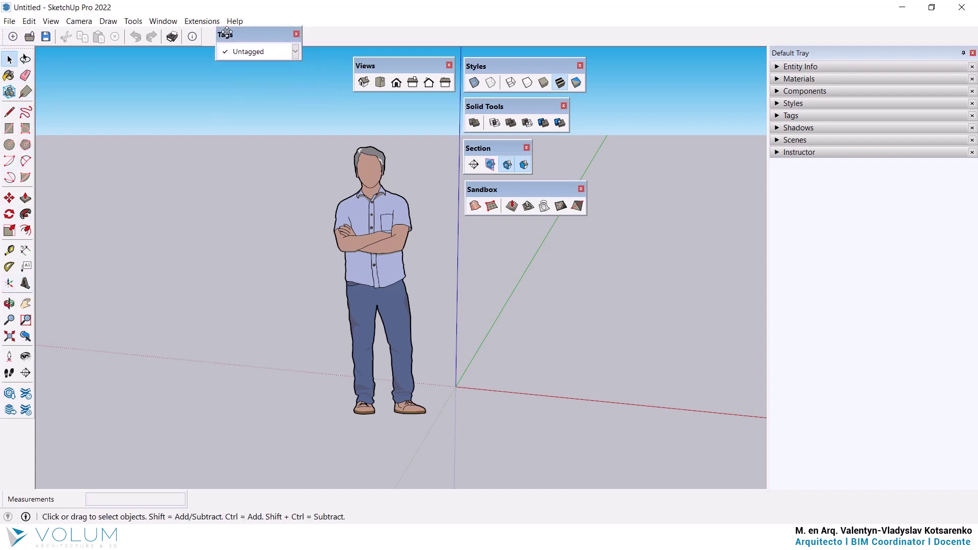
pyautogui.moveTo(246, 76); pyautogui.dragTo(224, 34)
pyautogui.moveTo(370, 63)
pyautogui.mouseDown()
pyautogui.moveTo(320, 61)
pyautogui.moveTo(311, 35)
pyautogui.mouseUp()
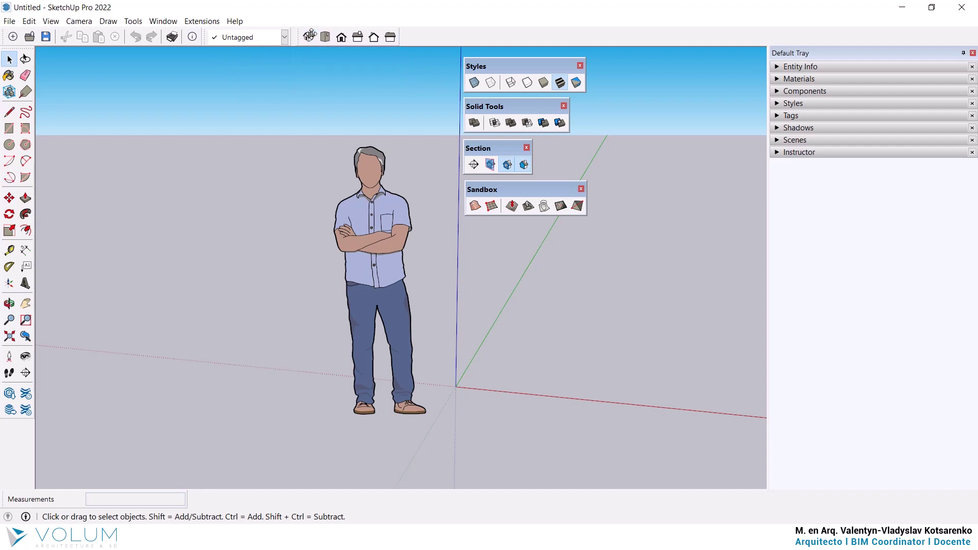
pyautogui.moveTo(499, 63)
pyautogui.mouseDown()
pyautogui.moveTo(436, 47)
pyautogui.moveTo(432, 35)
pyautogui.mouseUp()
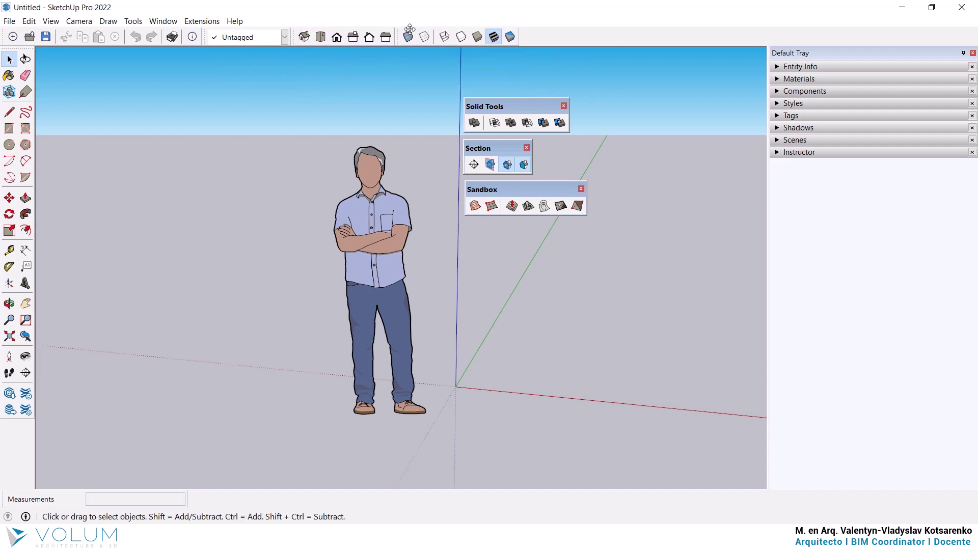
pyautogui.moveTo(484, 106); pyautogui.dragTo(540, 32)
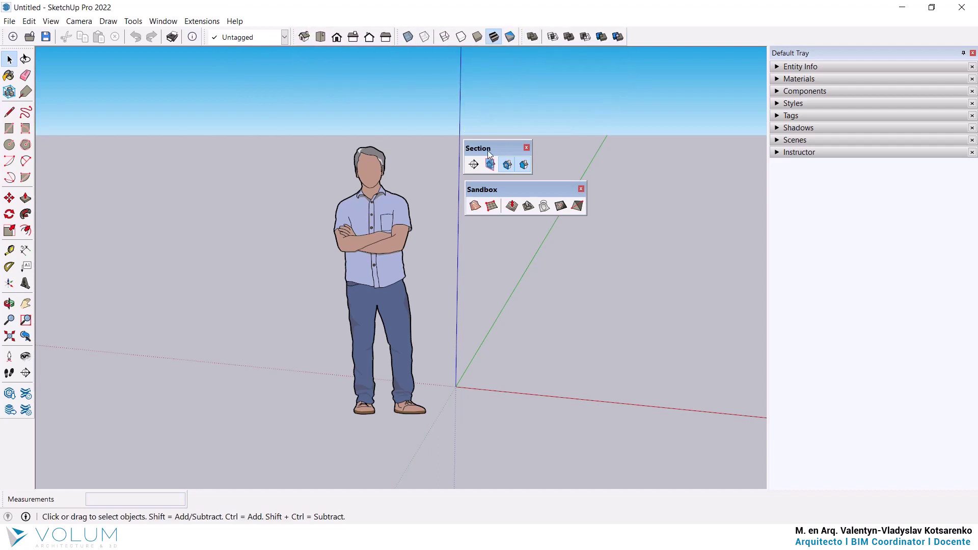
pyautogui.moveTo(488, 147); pyautogui.dragTo(623, 28)
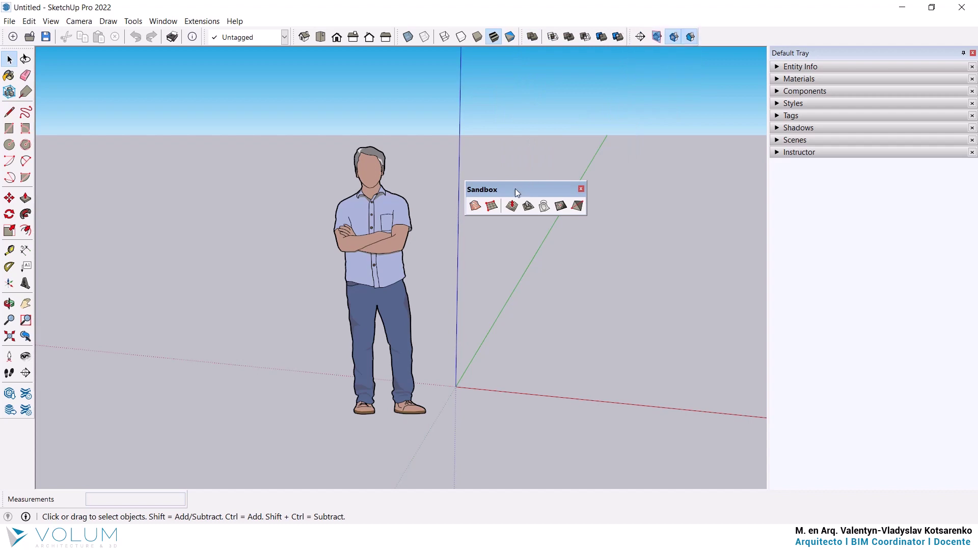
pyautogui.moveTo(515, 189); pyautogui.dragTo(719, 32)
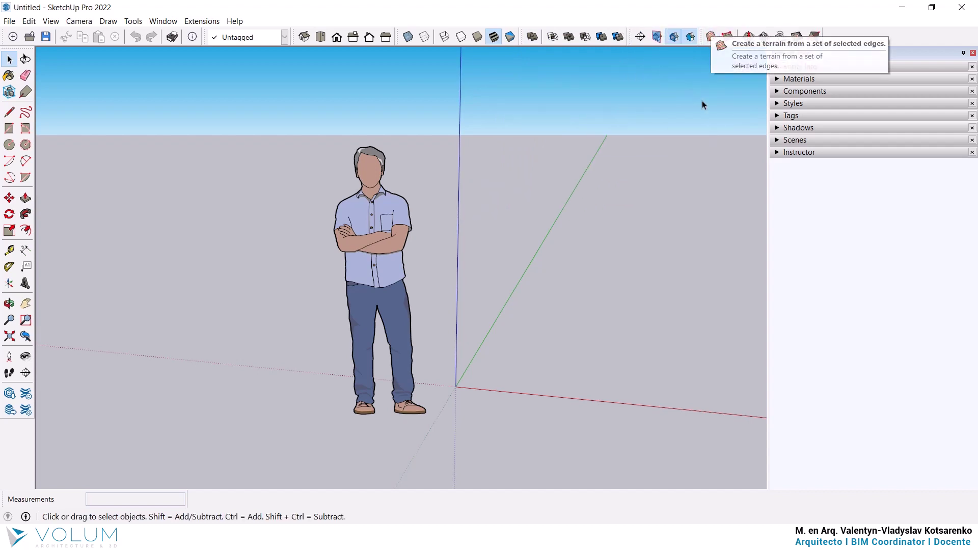